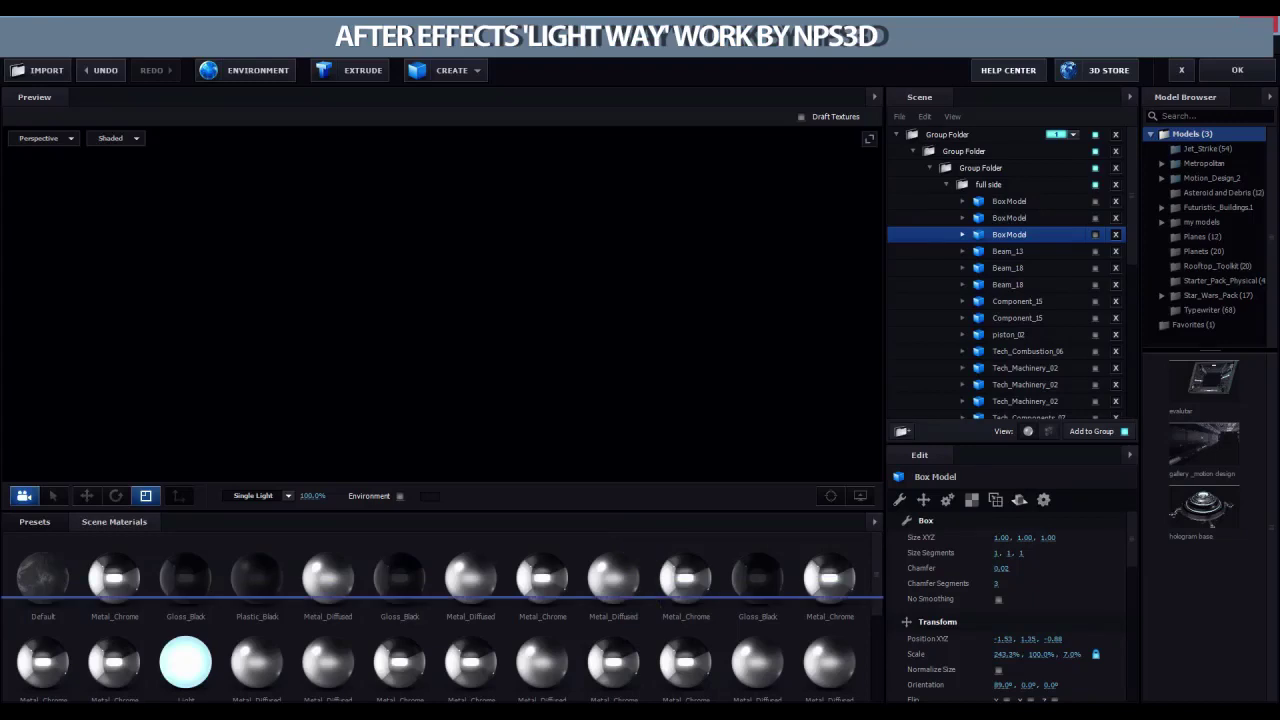
Step: Show the three BoxModel pieces, the Beam_13 beam and both Beam_18 beams
click(1095, 201)
click(1095, 217)
click(1095, 234)
drag(494, 309, 707, 369)
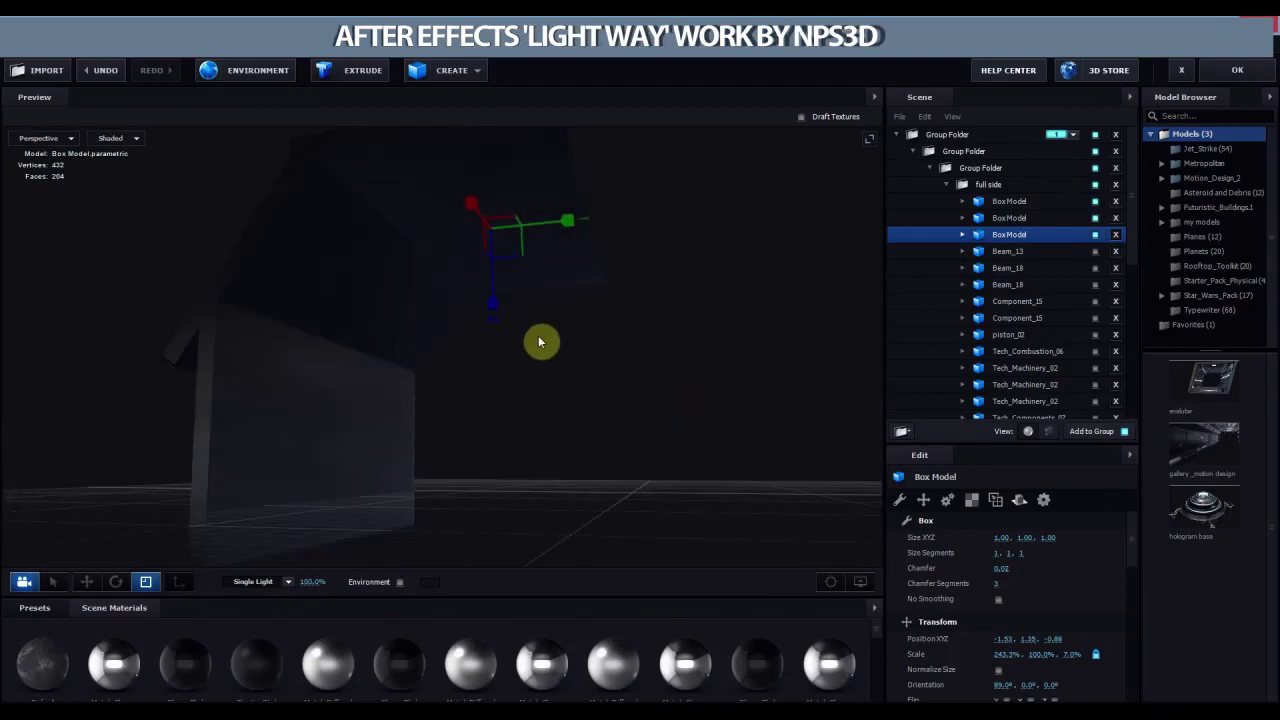
click(1095, 251)
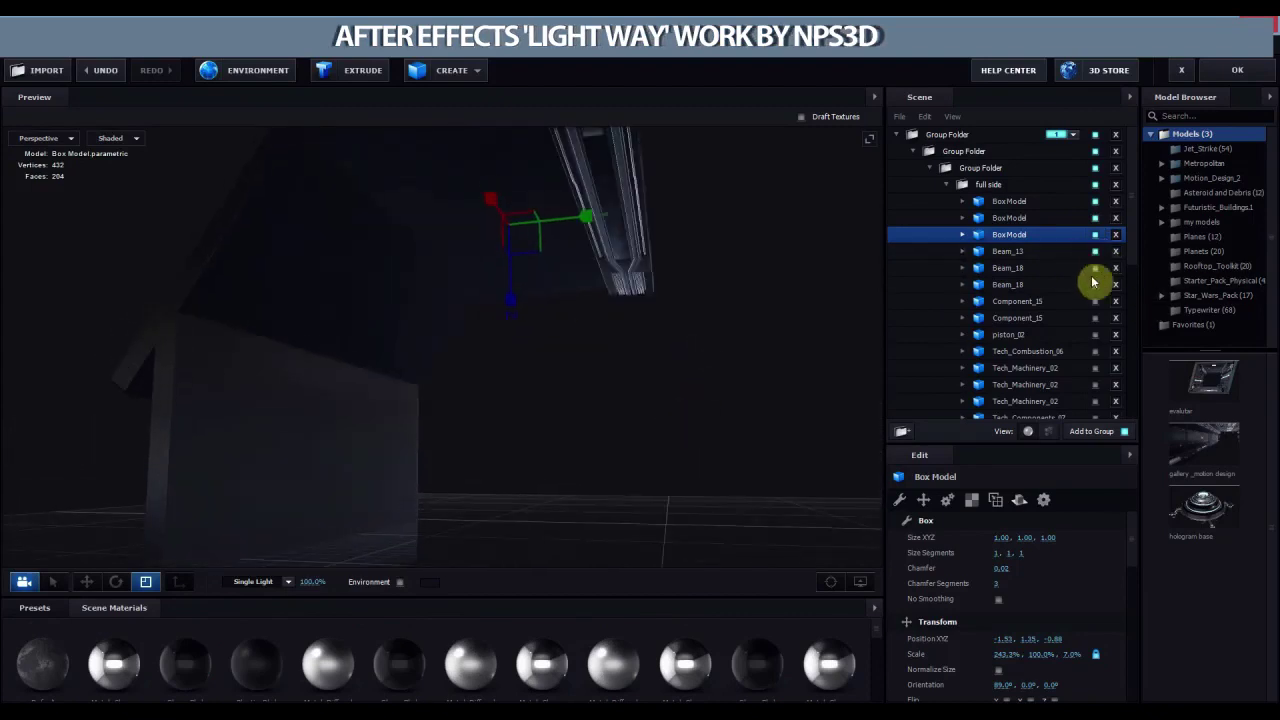
click(1095, 267)
click(1095, 285)
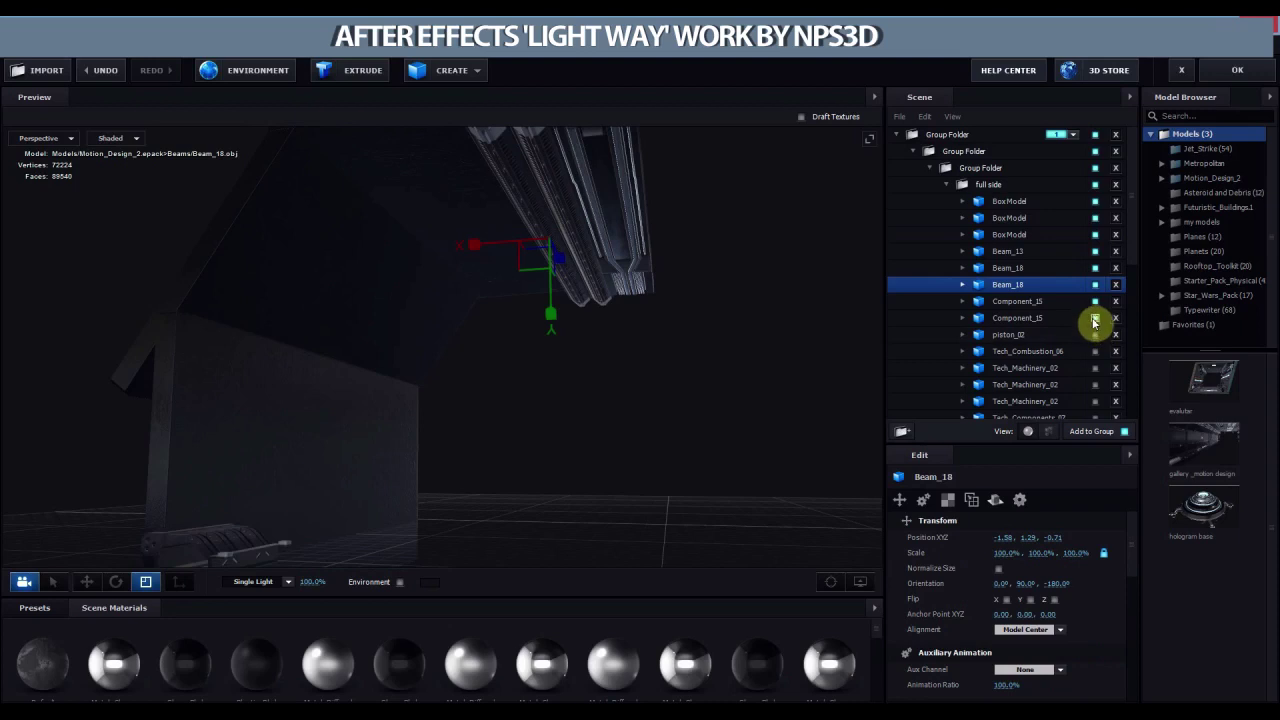
Step: Show the three Tech_Machinery_02, four Tech_Part_06 and two Tech_Part_20 pieces
click(1095, 368)
click(1095, 384)
click(1095, 401)
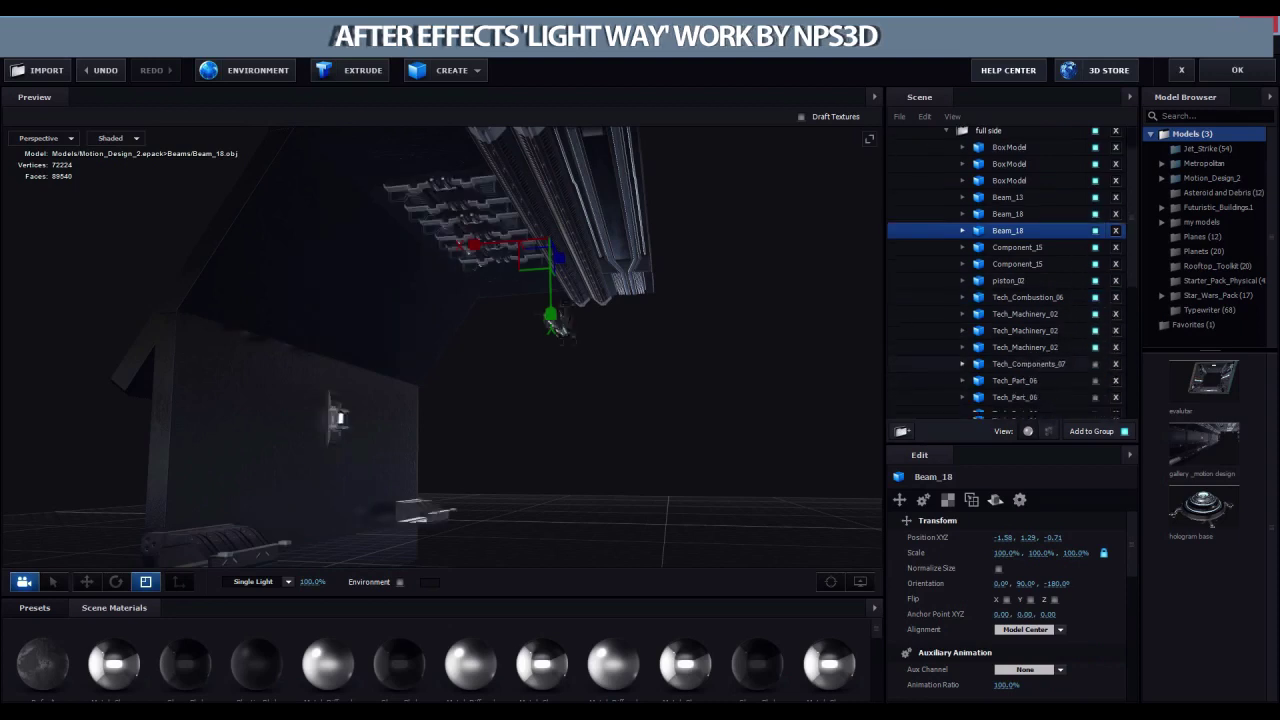
scroll(1095, 340, down, 3)
click(1095, 341)
click(1095, 357)
click(1095, 374)
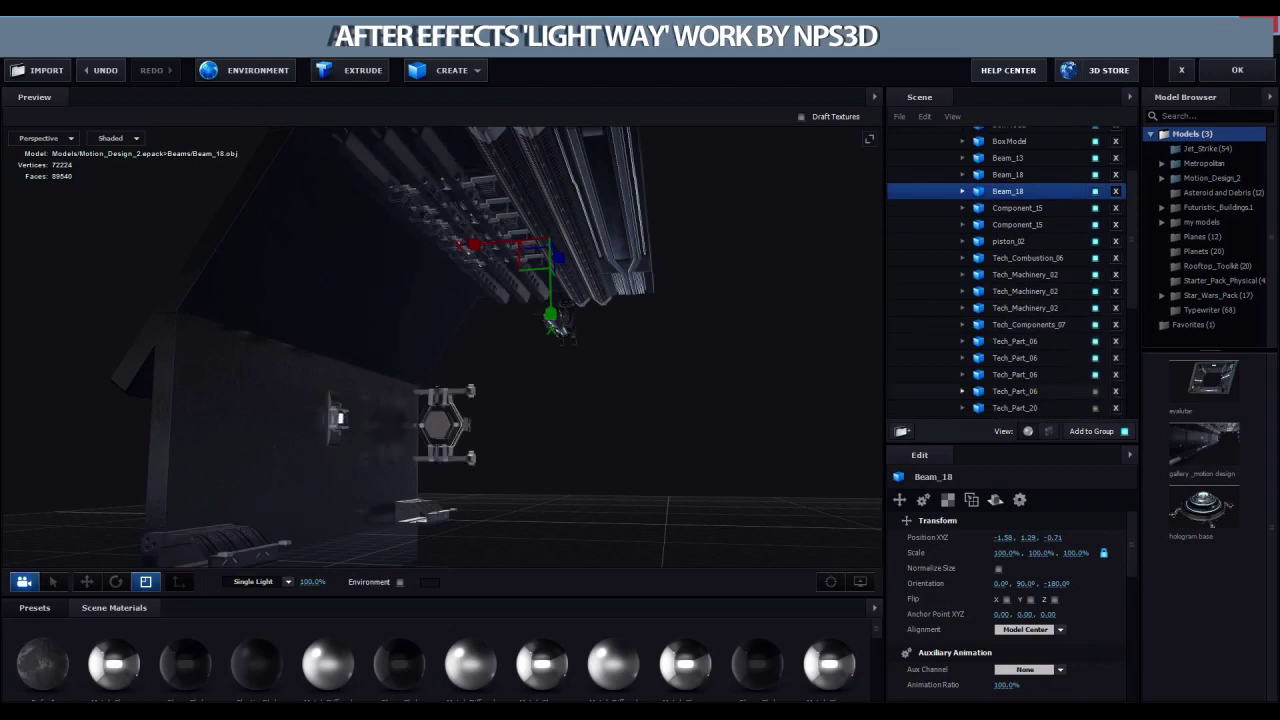
click(1095, 391)
scroll(1095, 380, down, 1)
click(1095, 361)
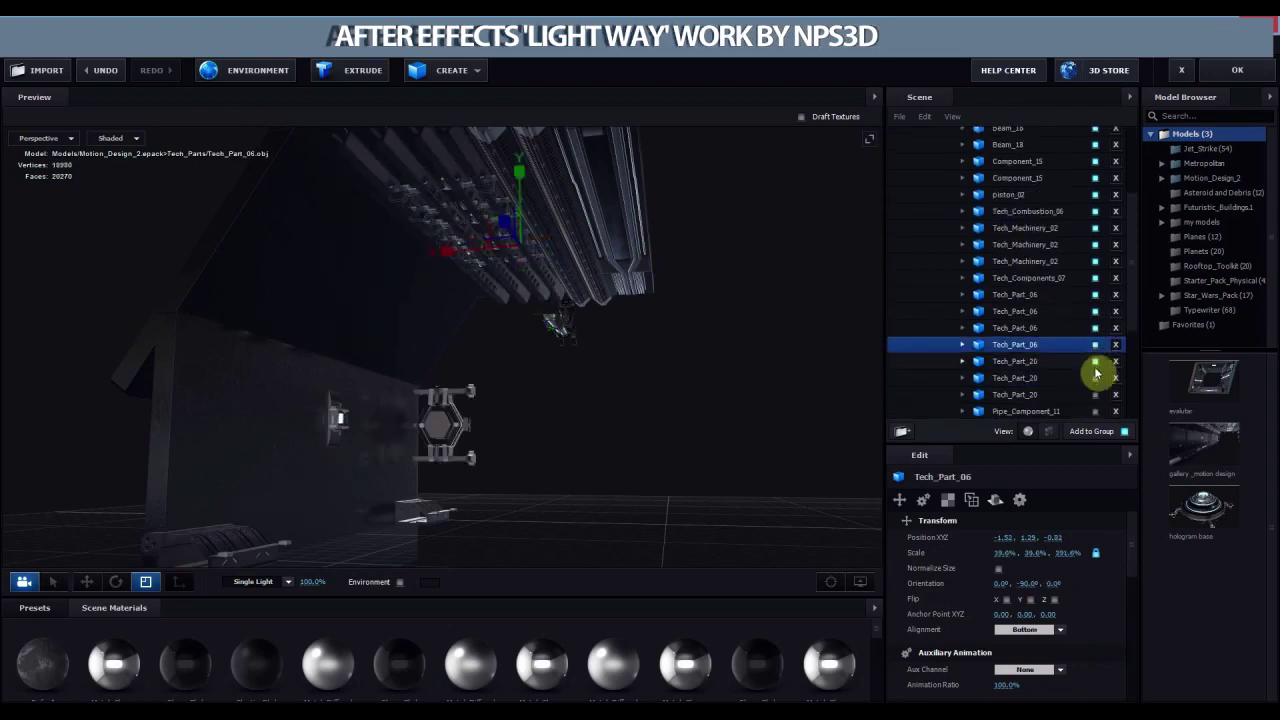
click(1095, 378)
Step: Show the Pipe_Component_11 pipe, three Group_Pipes_07 sets and the Pipe_Component_15 pipe
scroll(1095, 380, down, 2)
click(1095, 364)
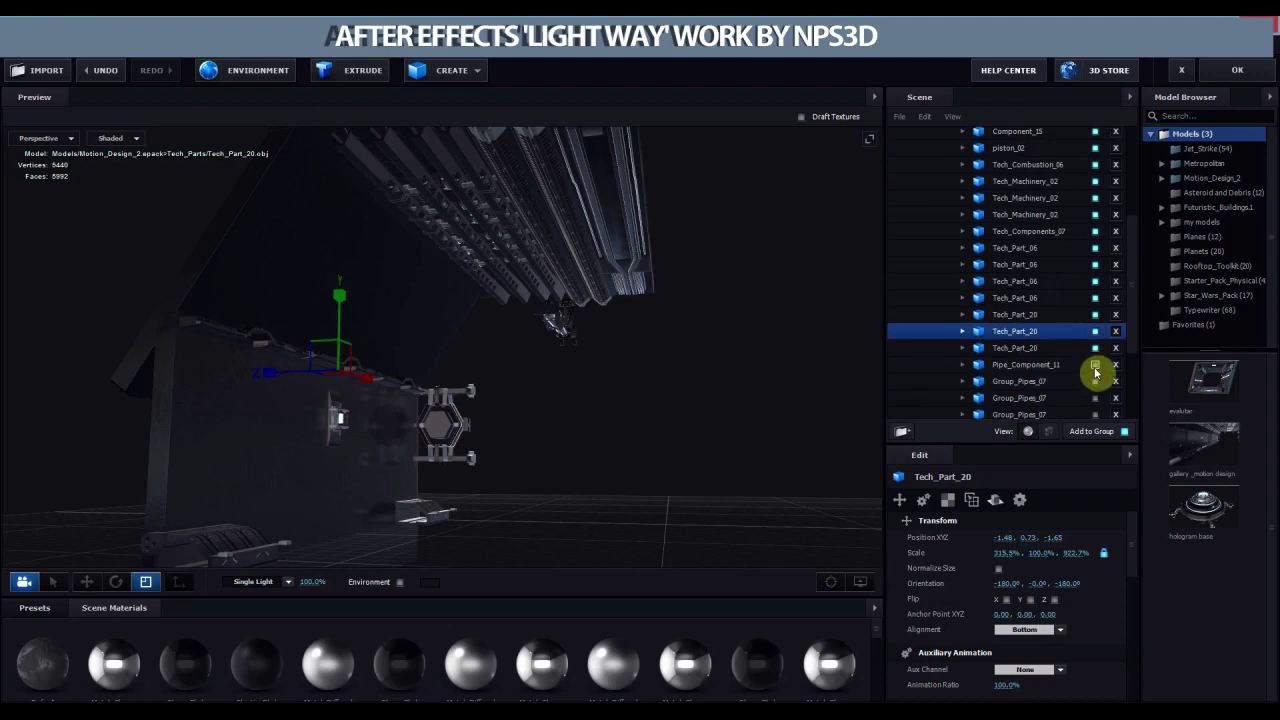
click(1095, 381)
click(1096, 397)
click(1100, 414)
scroll(1100, 380, down, 2)
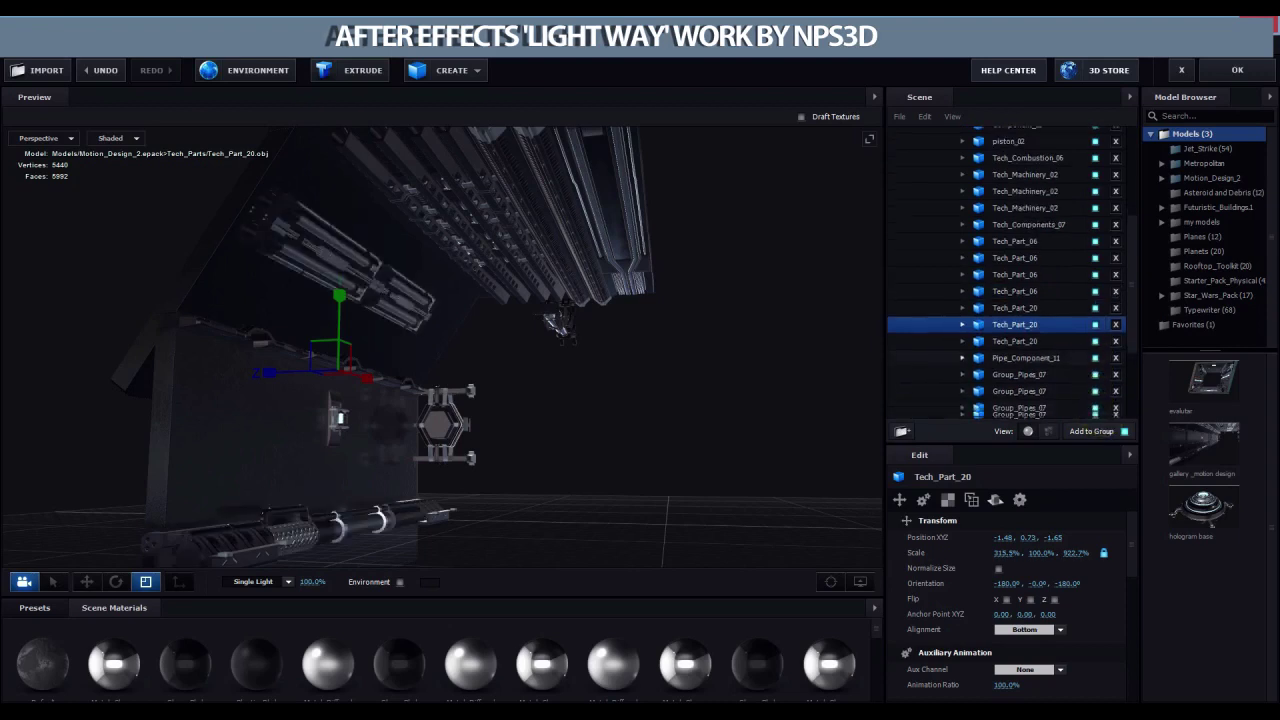
scroll(1092, 310, down, 3)
click(1095, 294)
scroll(1020, 260, up, 3)
scroll(1005, 380, down, 3)
scroll(948, 318, up, 2)
scroll(985, 152, up, 3)
Step: Select the first BoxModel and set its Reflect Mode to Mirror Surface
click(962, 158)
click(1040, 174)
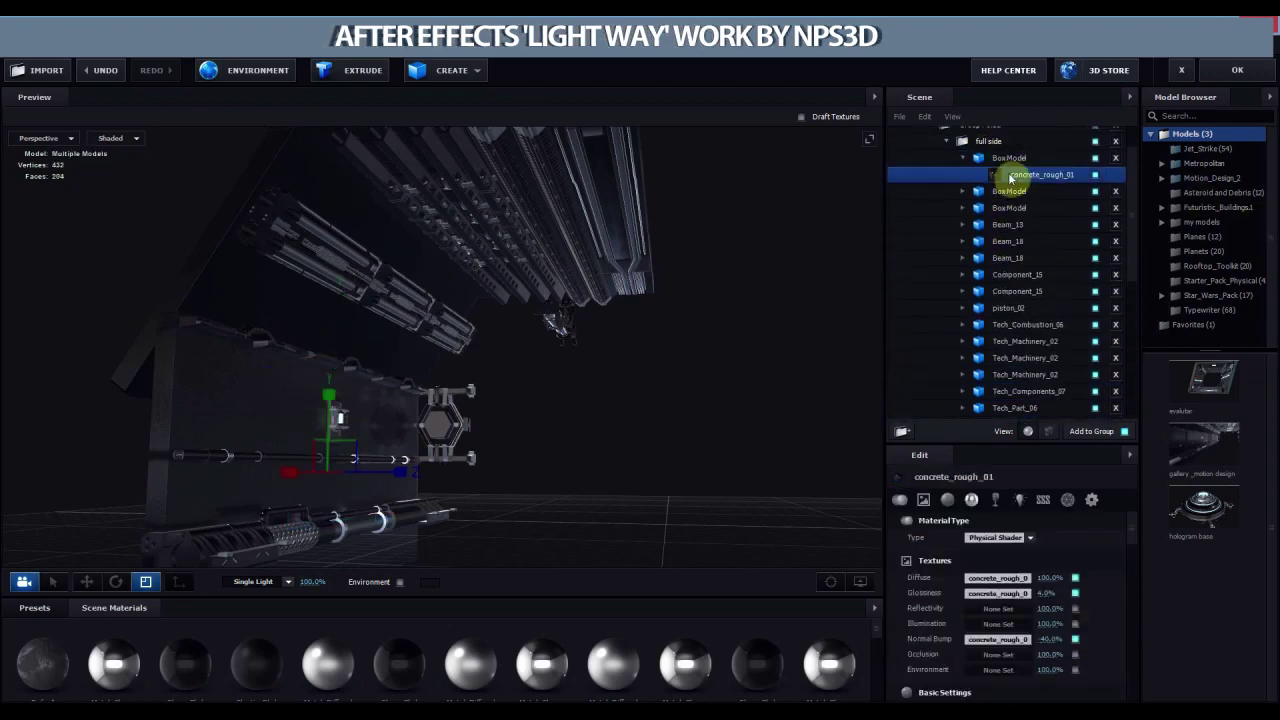
click(1040, 158)
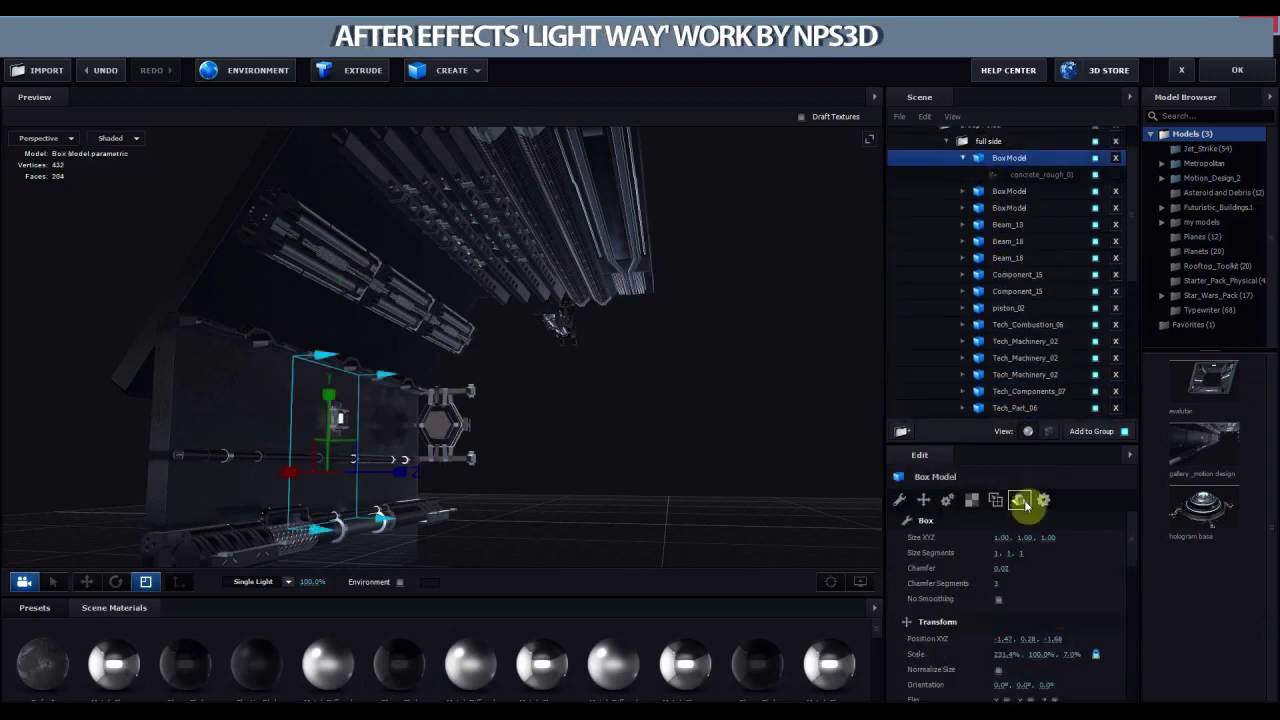
click(1019, 499)
click(1030, 537)
click(1038, 590)
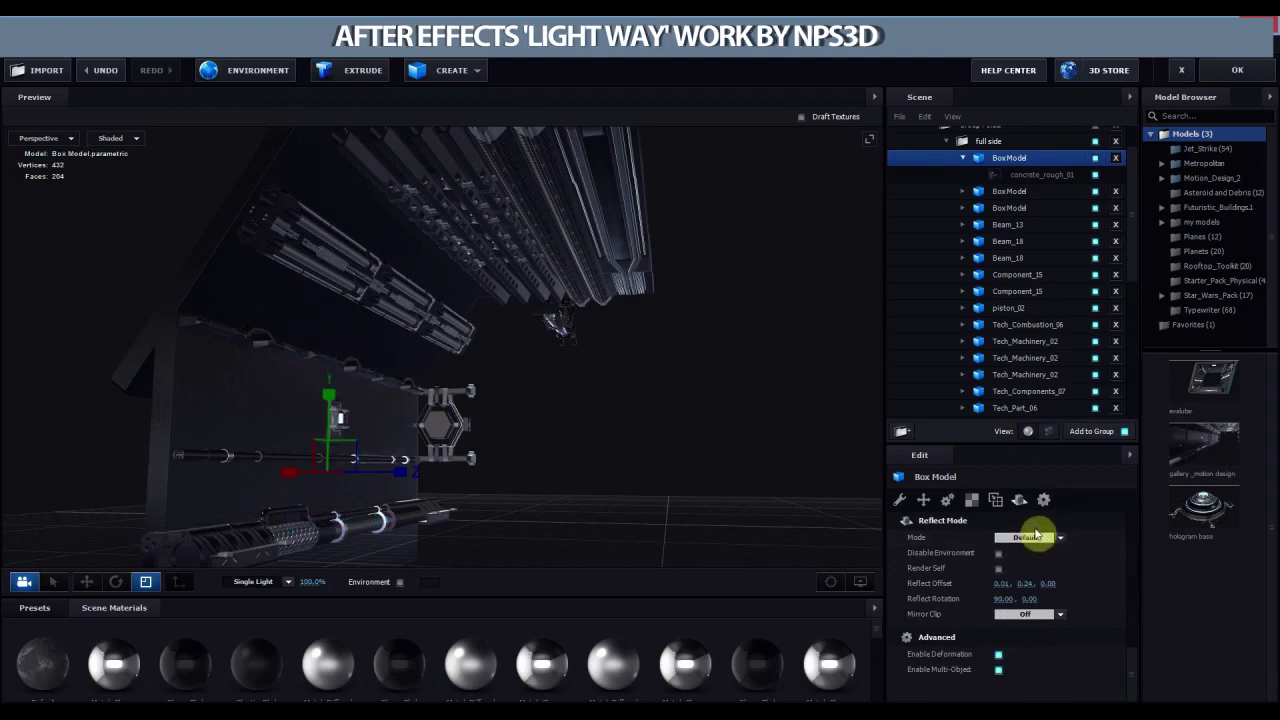
click(1036, 536)
click(1030, 574)
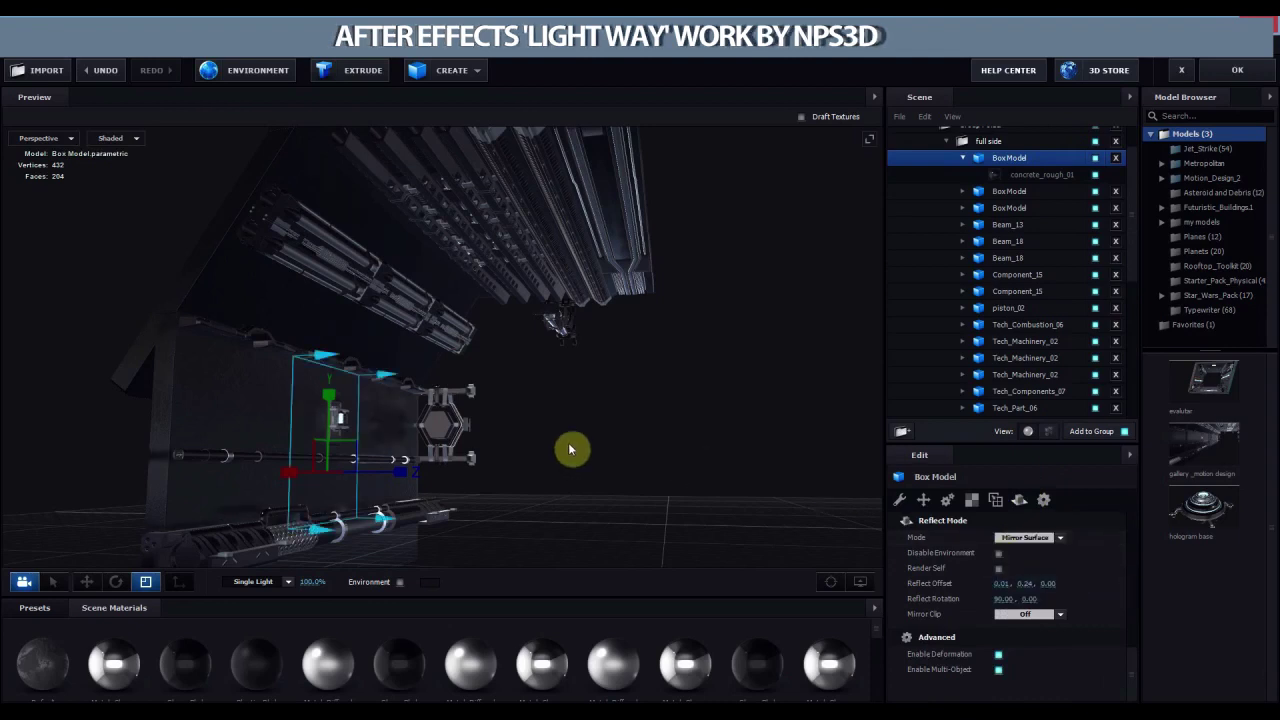
Step: Compare Default and Mirror Surface reflections on the box, keeping Mirror Surface
drag(570, 450, 573, 405)
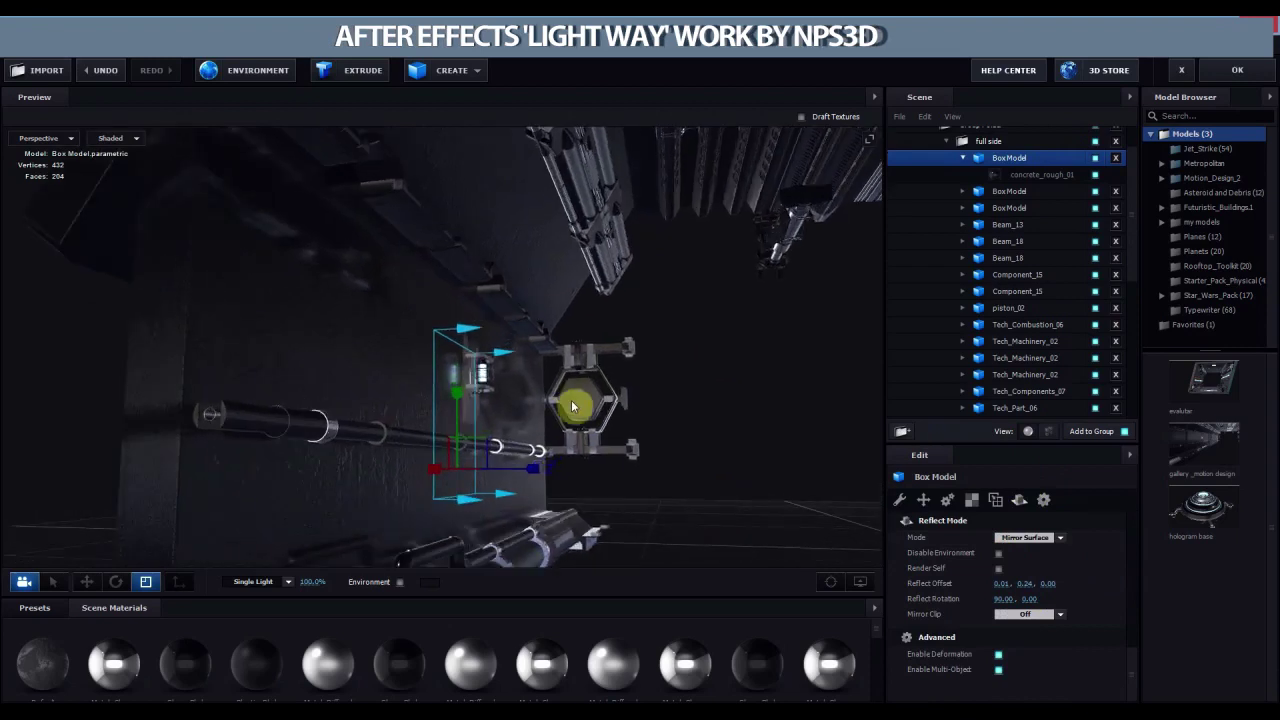
click(1030, 537)
click(1035, 542)
click(1030, 537)
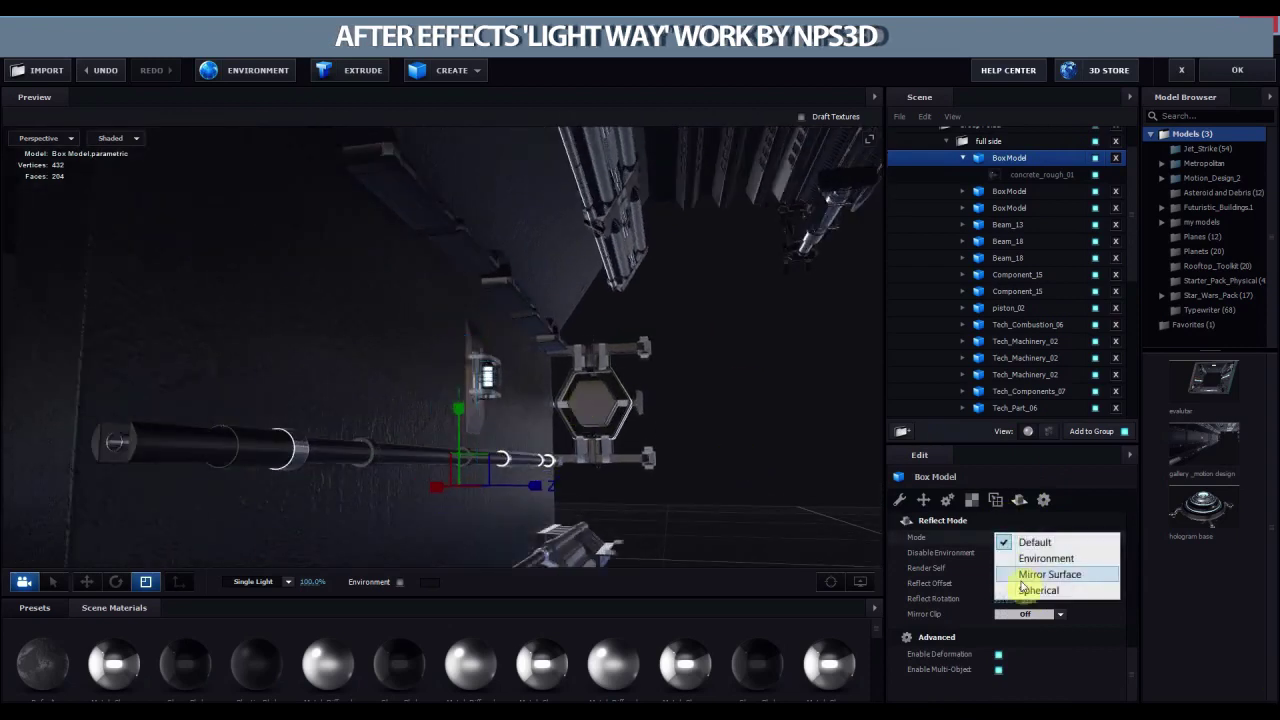
click(1030, 575)
mouse_move(726, 366)
mouse_down()
mouse_move(906, 443)
mouse_move(868, 228)
mouse_up()
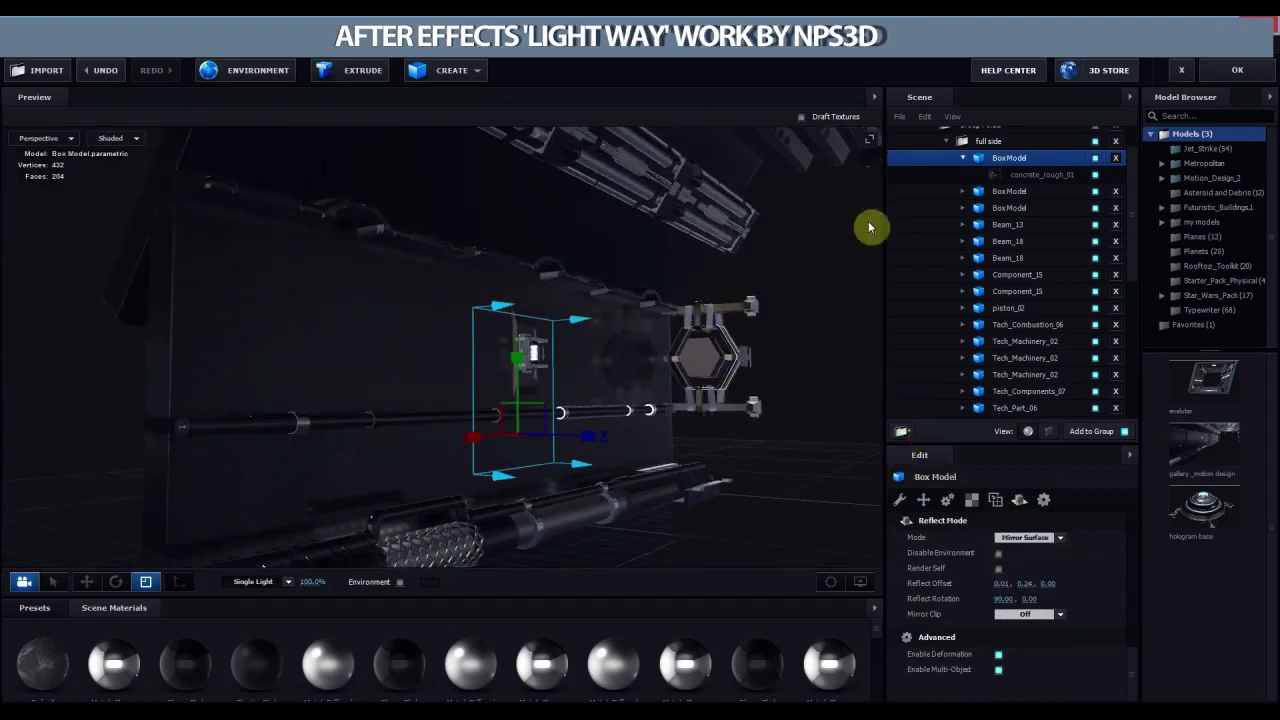
scroll(952, 226, up, 2)
click(946, 184)
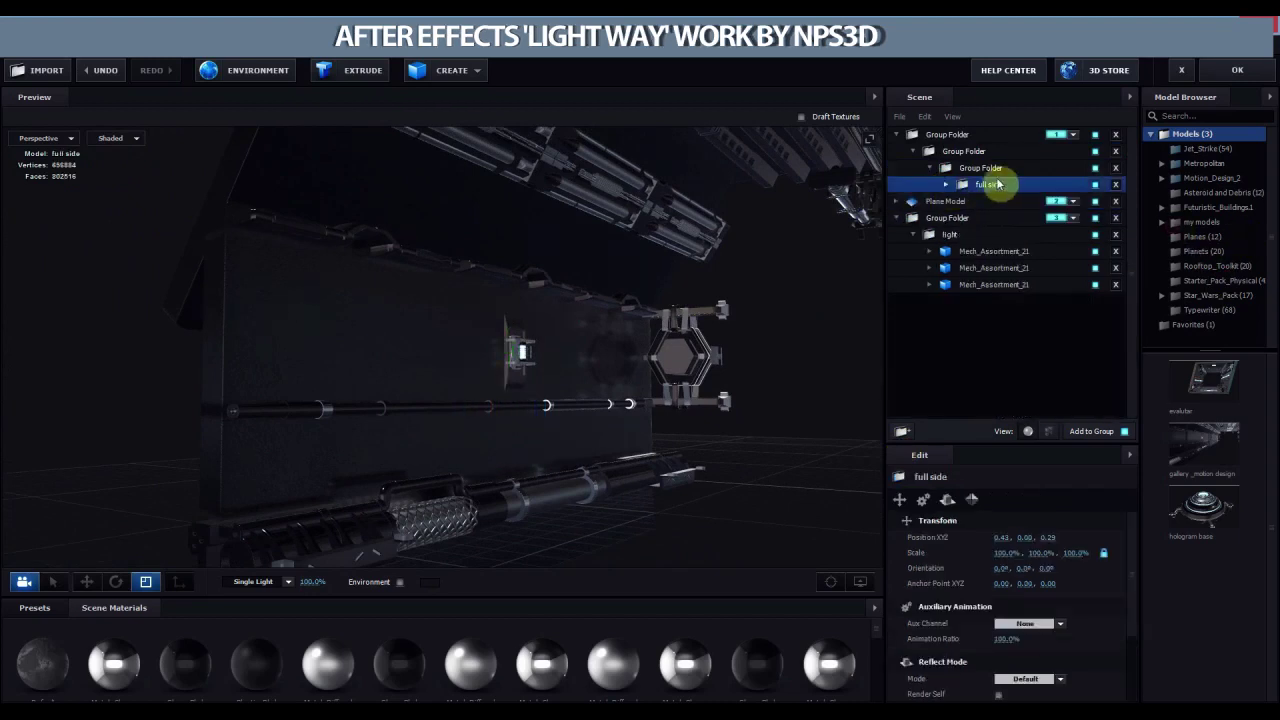
Step: Enable Group Symmetry Z on the full side folder's group and X on its parent group
click(980, 167)
click(1055, 539)
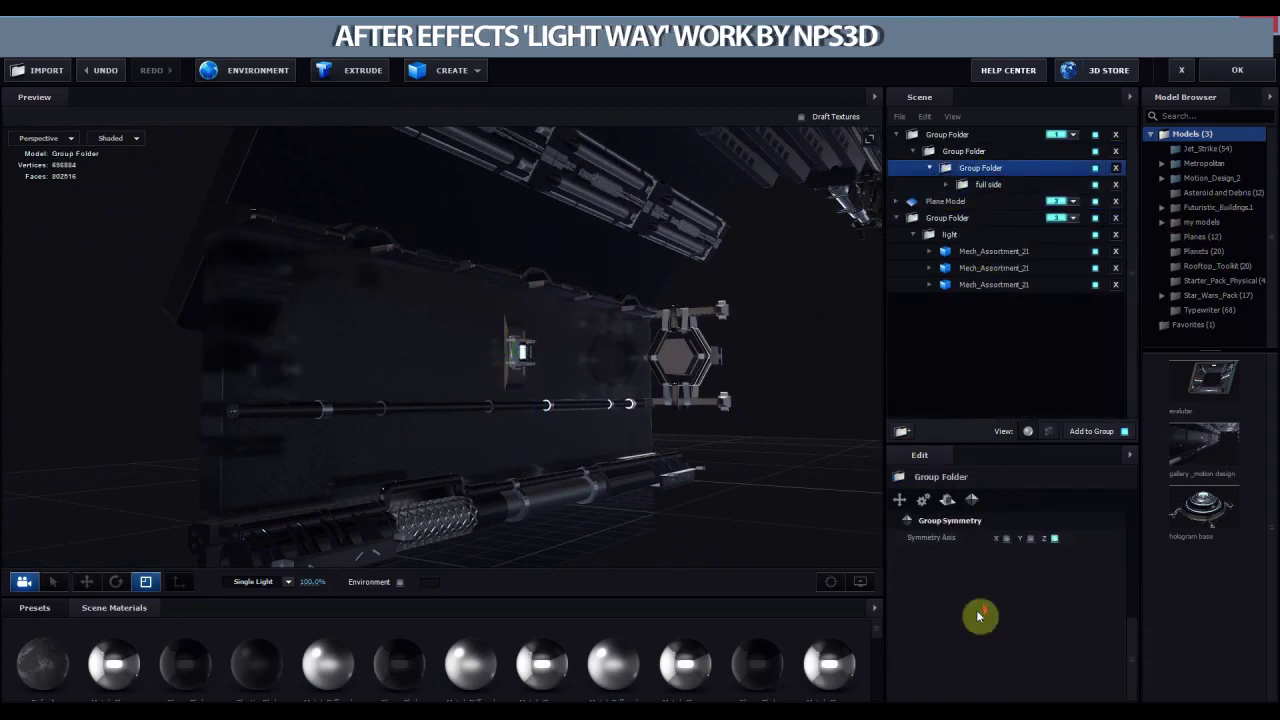
mouse_move(749, 478)
mouse_down()
mouse_move(772, 474)
mouse_move(600, 423)
mouse_up()
click(963, 151)
click(1006, 538)
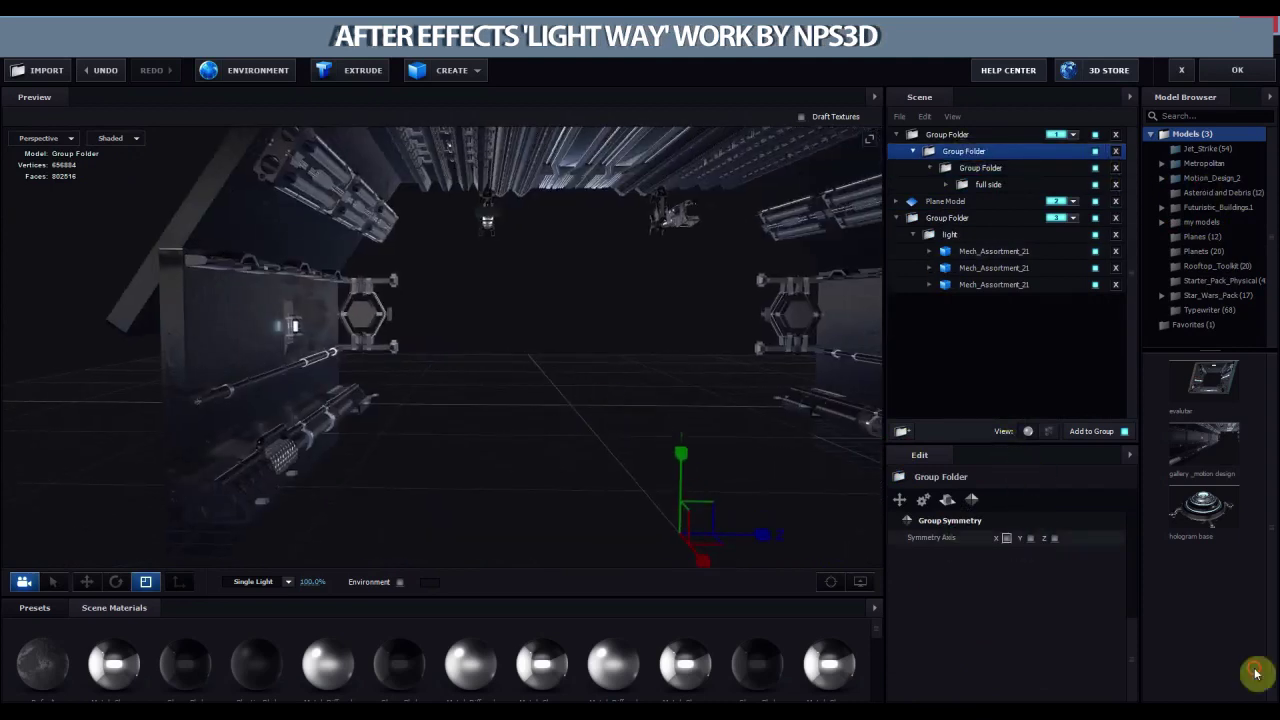
drag(829, 452, 846, 271)
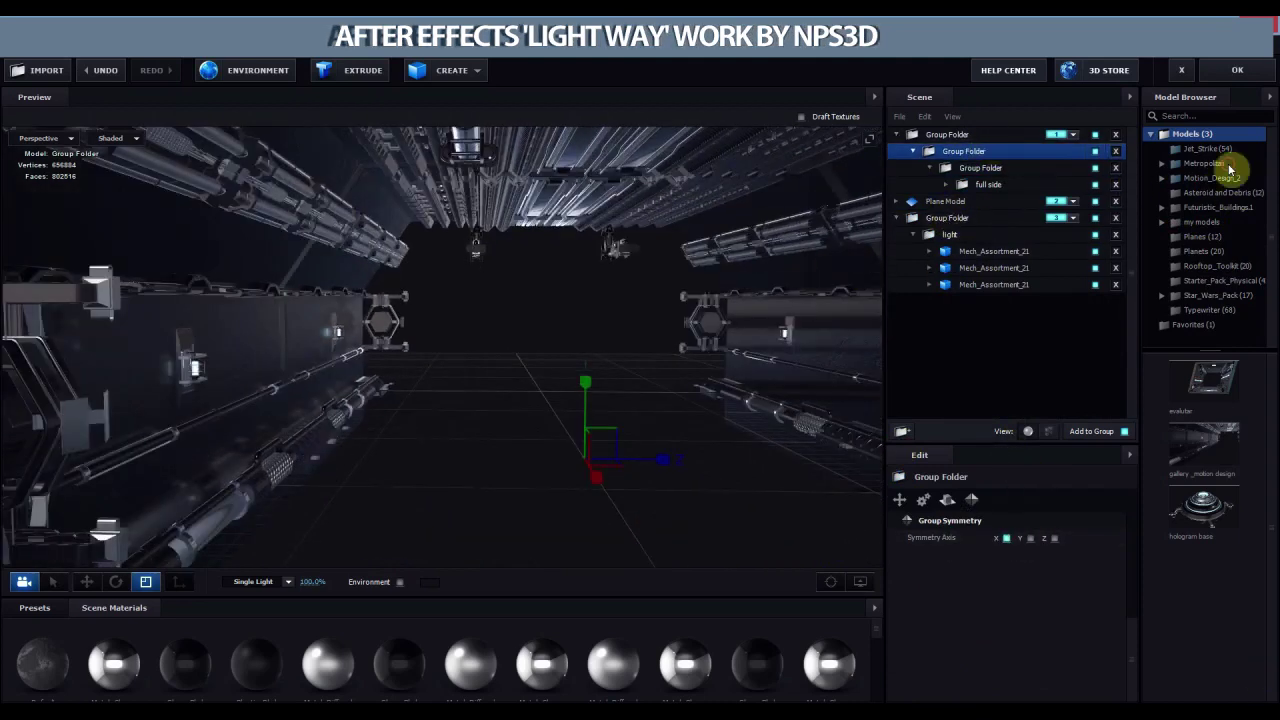
Step: Inspect the triangle-light group and the floor Plane Model
key(Up)
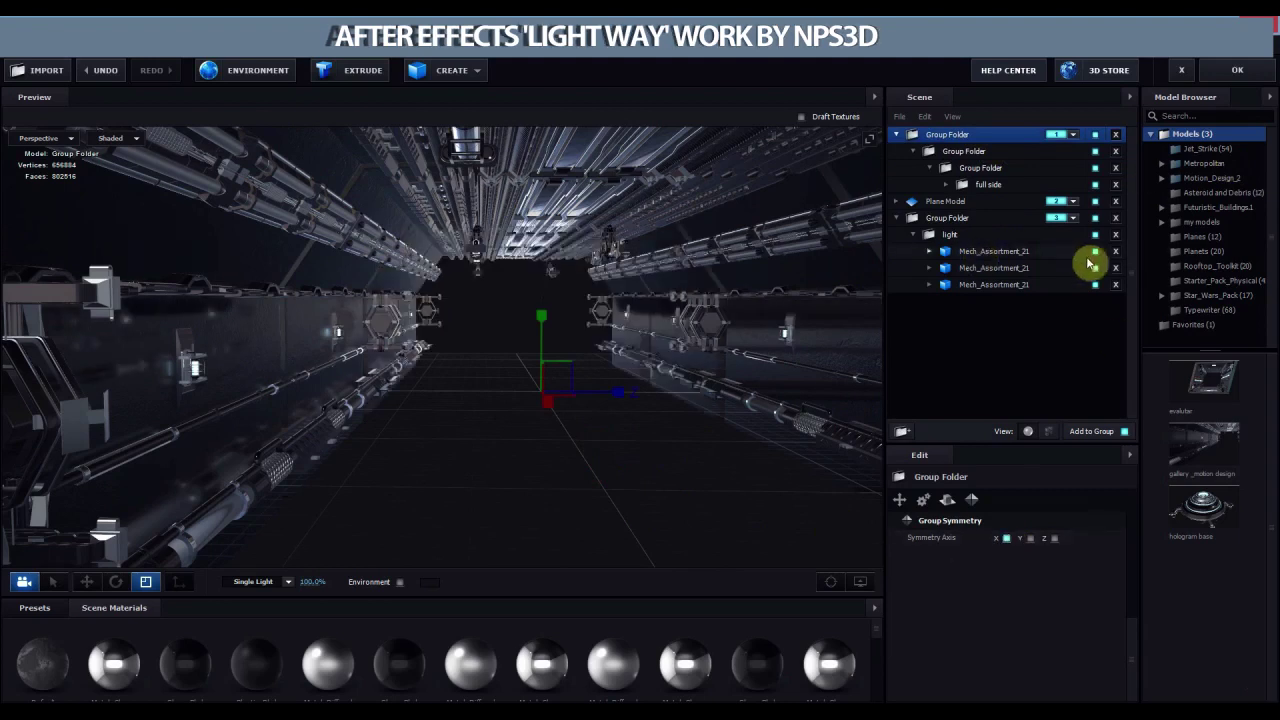
click(950, 218)
scroll(857, 475, up, 2)
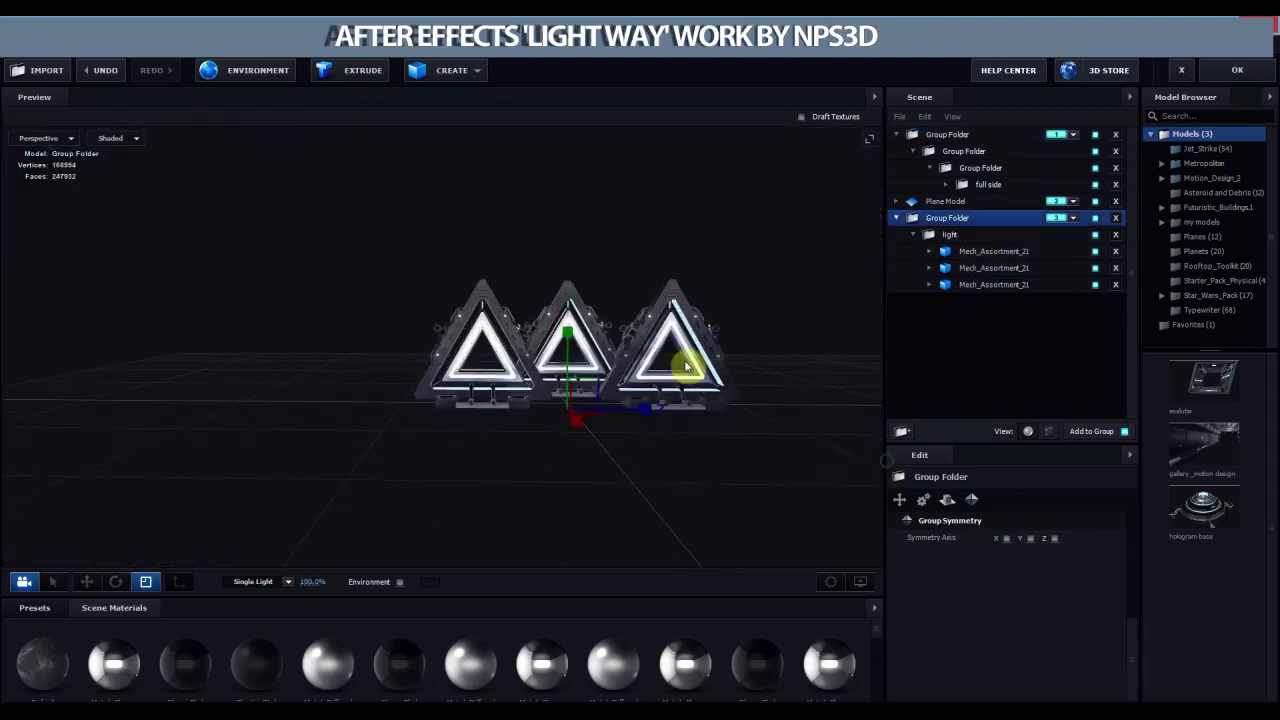
scroll(801, 425, up, 3)
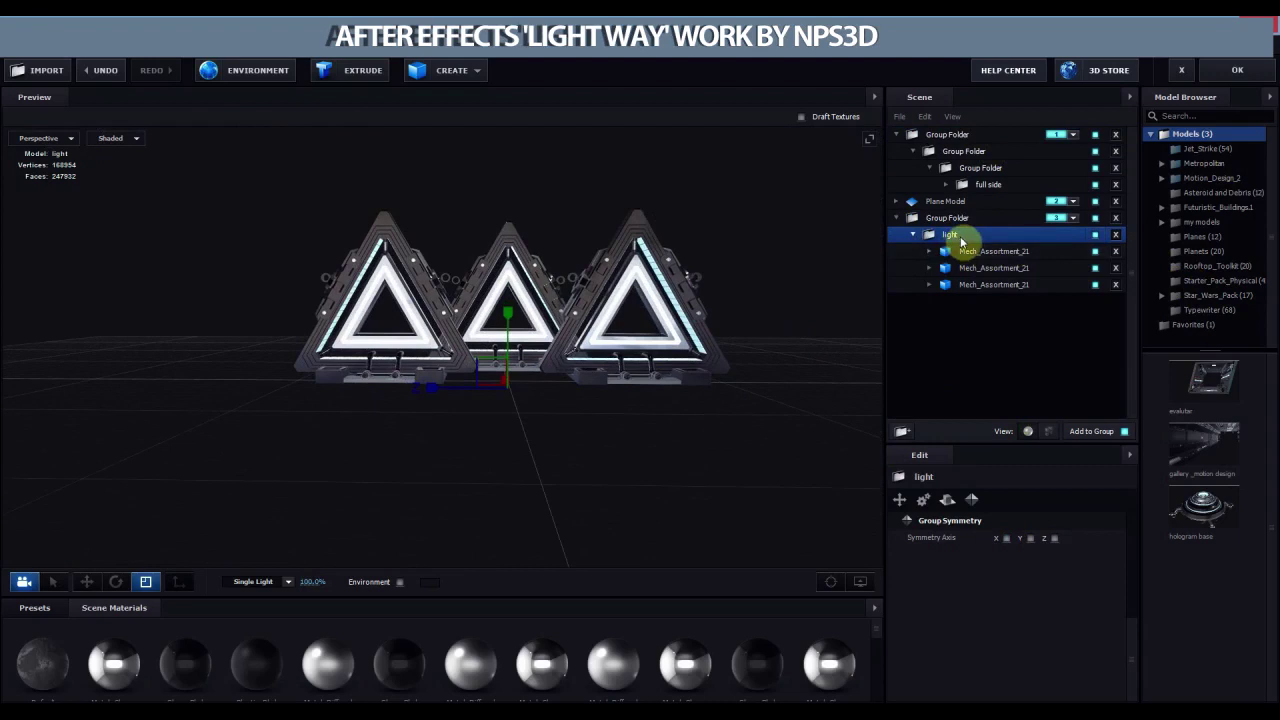
key(Up)
mouse_move(755, 395)
mouse_down()
mouse_move(694, 394)
mouse_move(675, 408)
mouse_up()
Step: Confirm the Element Scene Setup and review the Light 1 and base e3d layer settings
click(1237, 70)
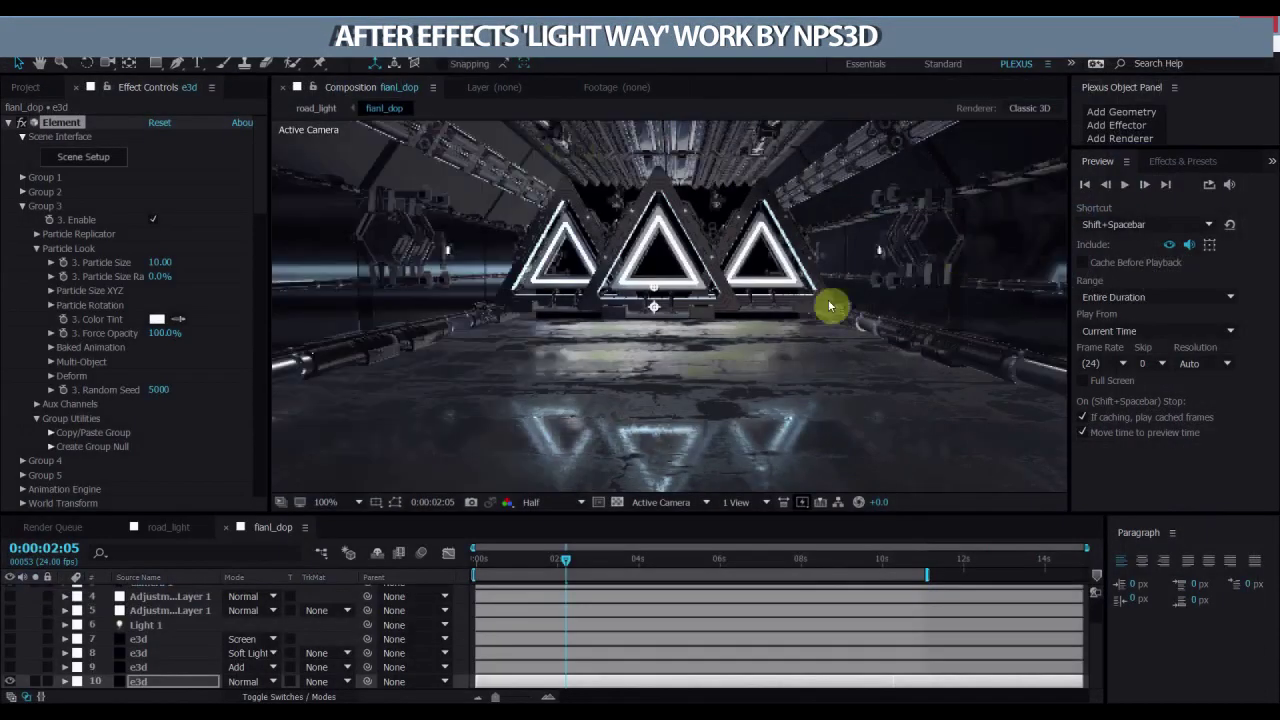
scroll(790, 315, up, 2)
drag(781, 360, 766, 380)
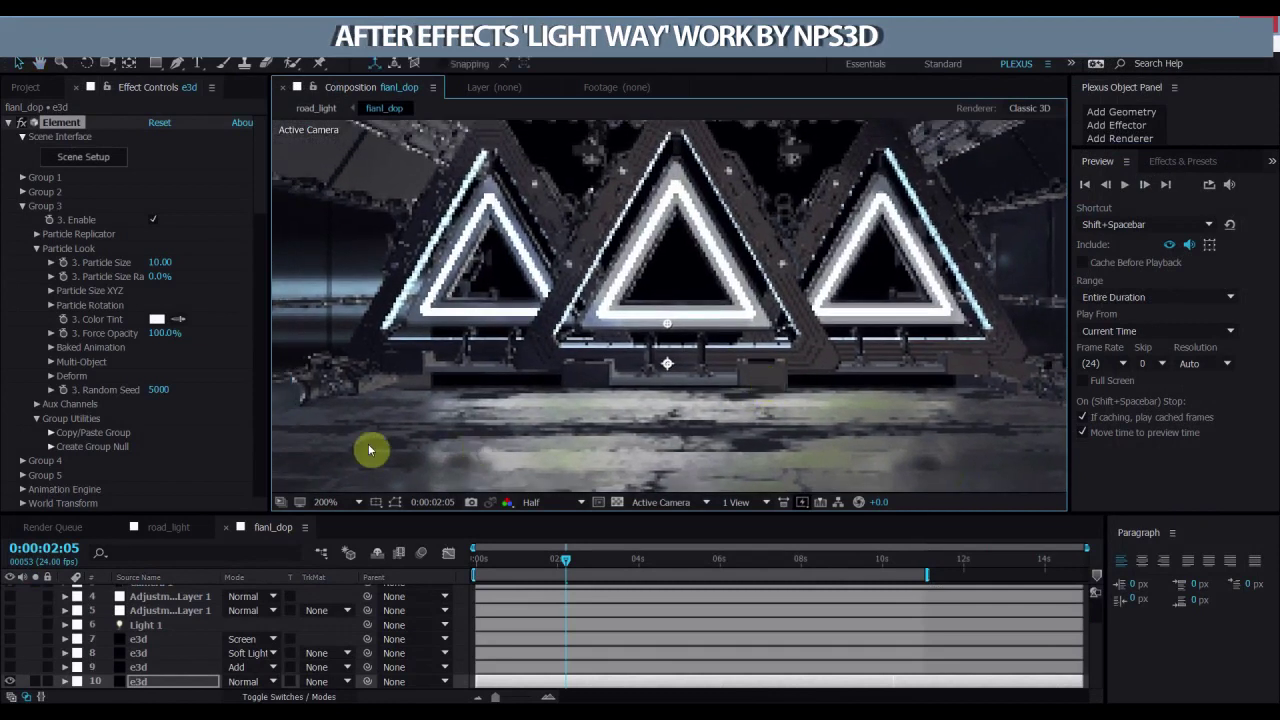
scroll(144, 378, down, 3)
scroll(146, 379, down, 3)
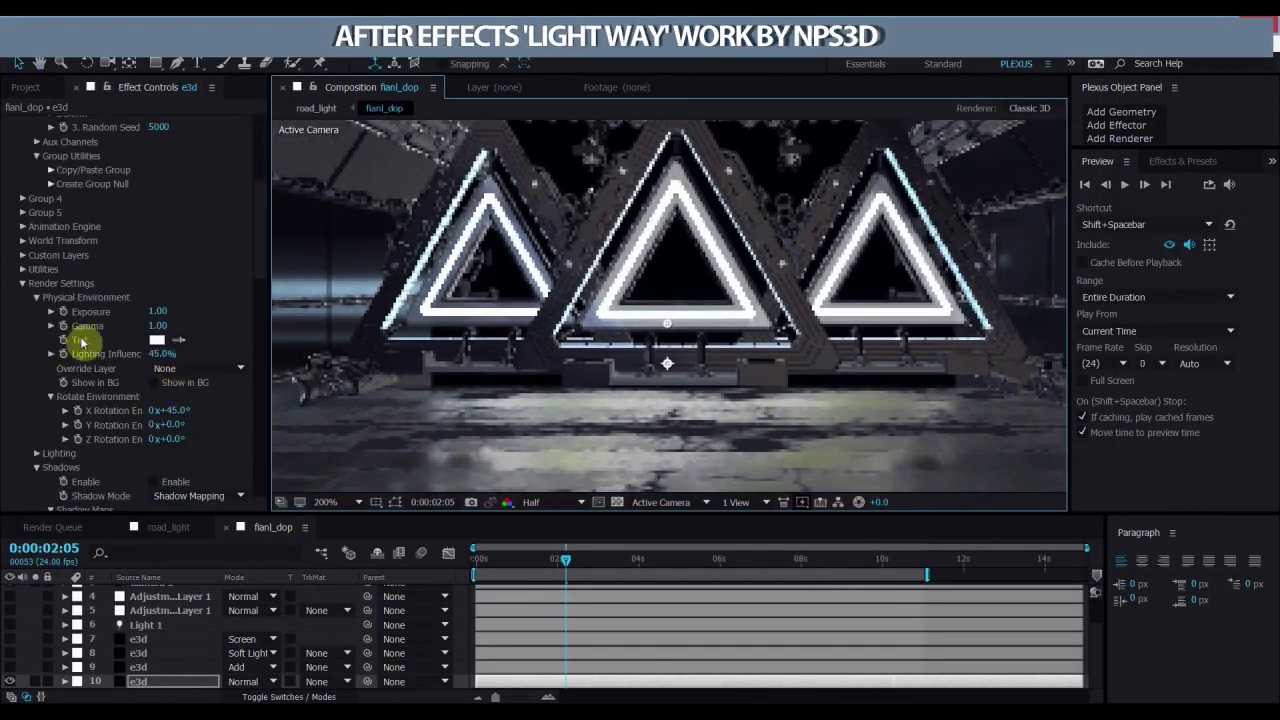
click(124, 628)
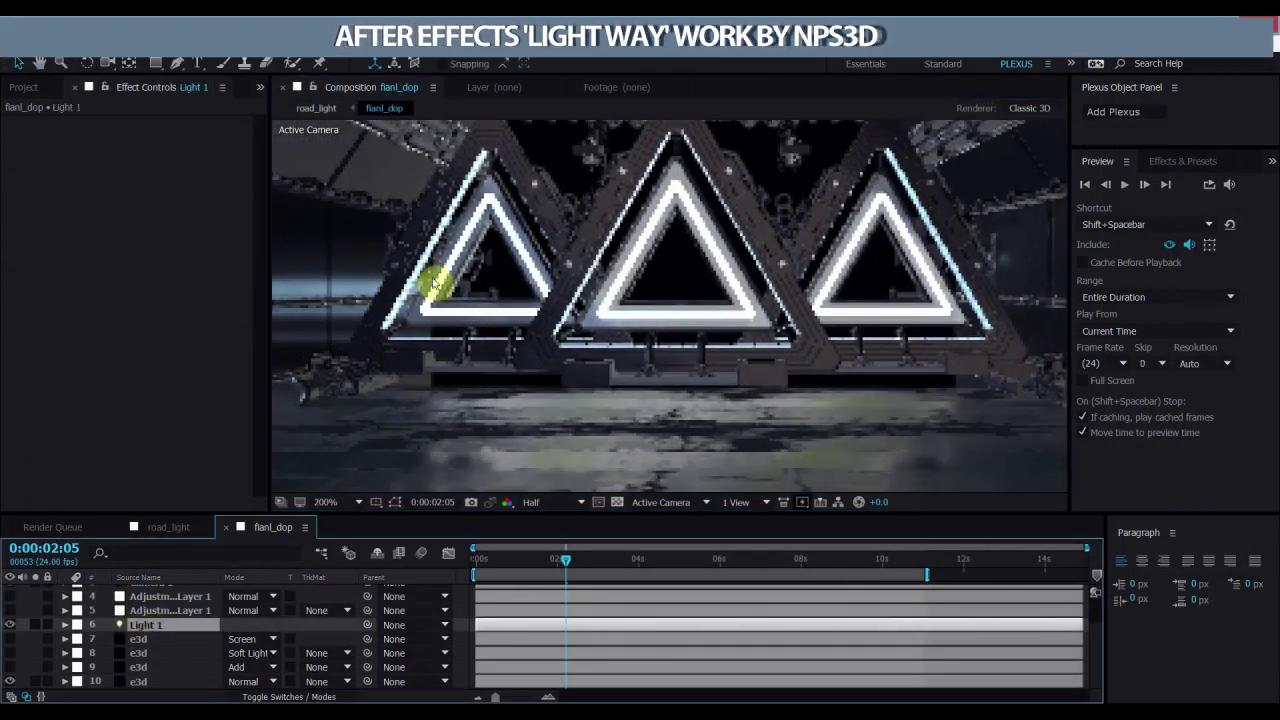
click(138, 681)
scroll(120, 270, down, 5)
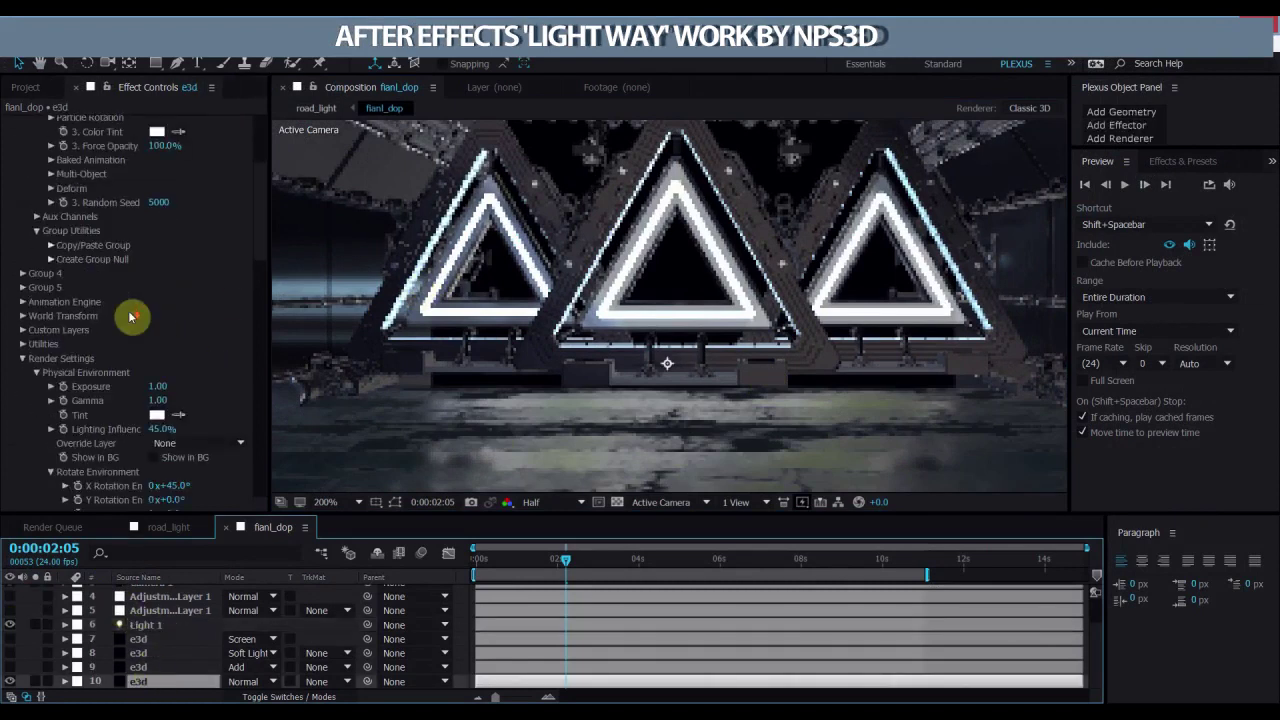
scroll(126, 320, down, 5)
scroll(170, 325, up, 1)
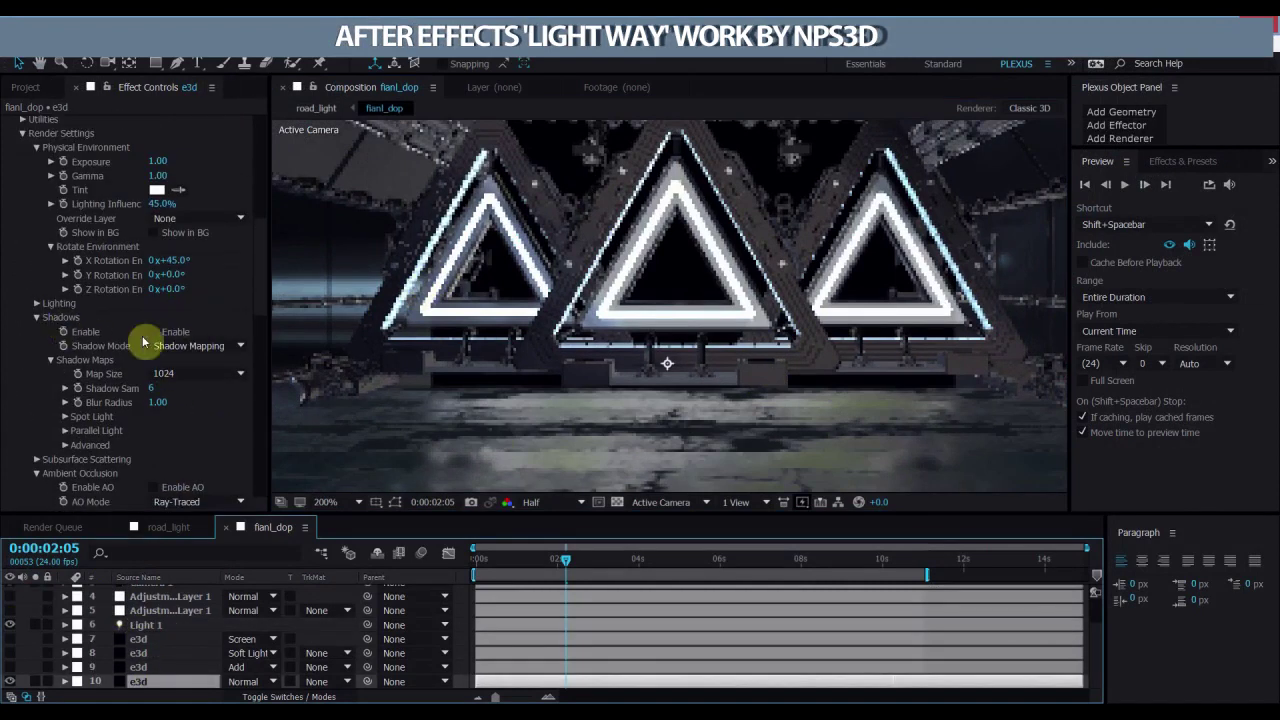
Step: Enable Shadows and Ambient Occlusion in the Element render settings
click(153, 331)
key(comma)
key(comma)
scroll(230, 460, down, 1)
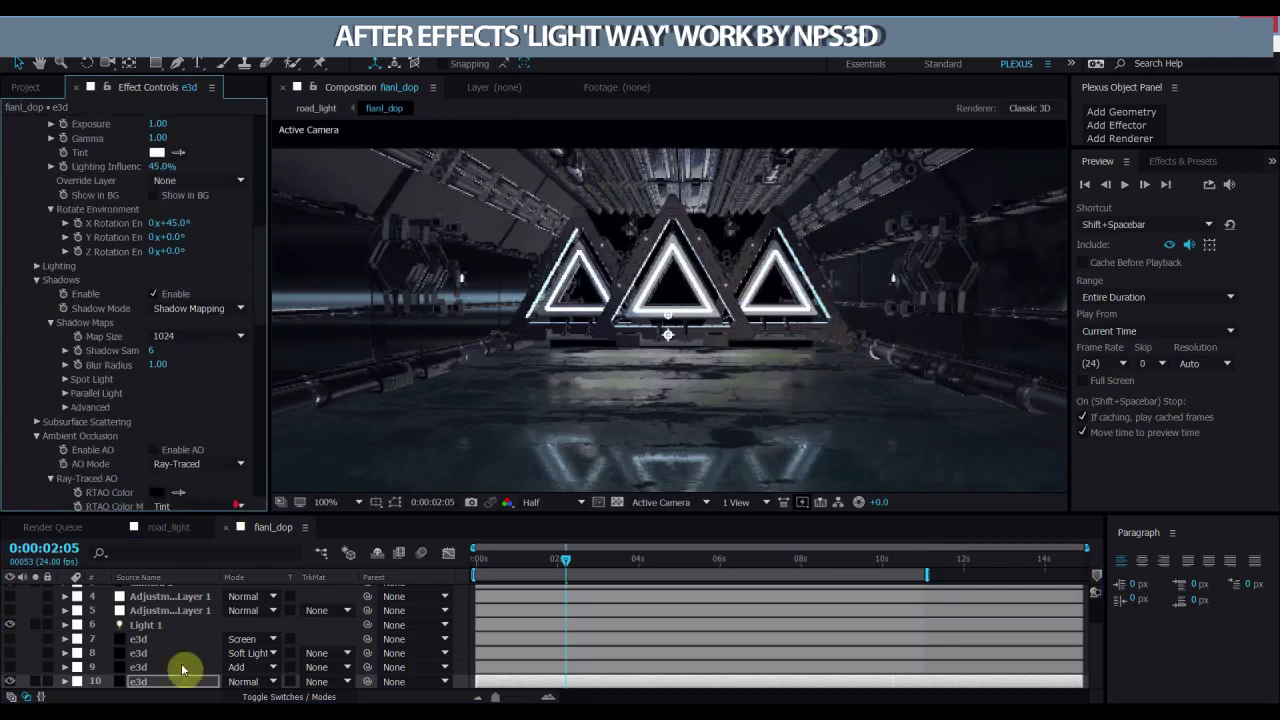
key(Return)
scroll(157, 428, down, 5)
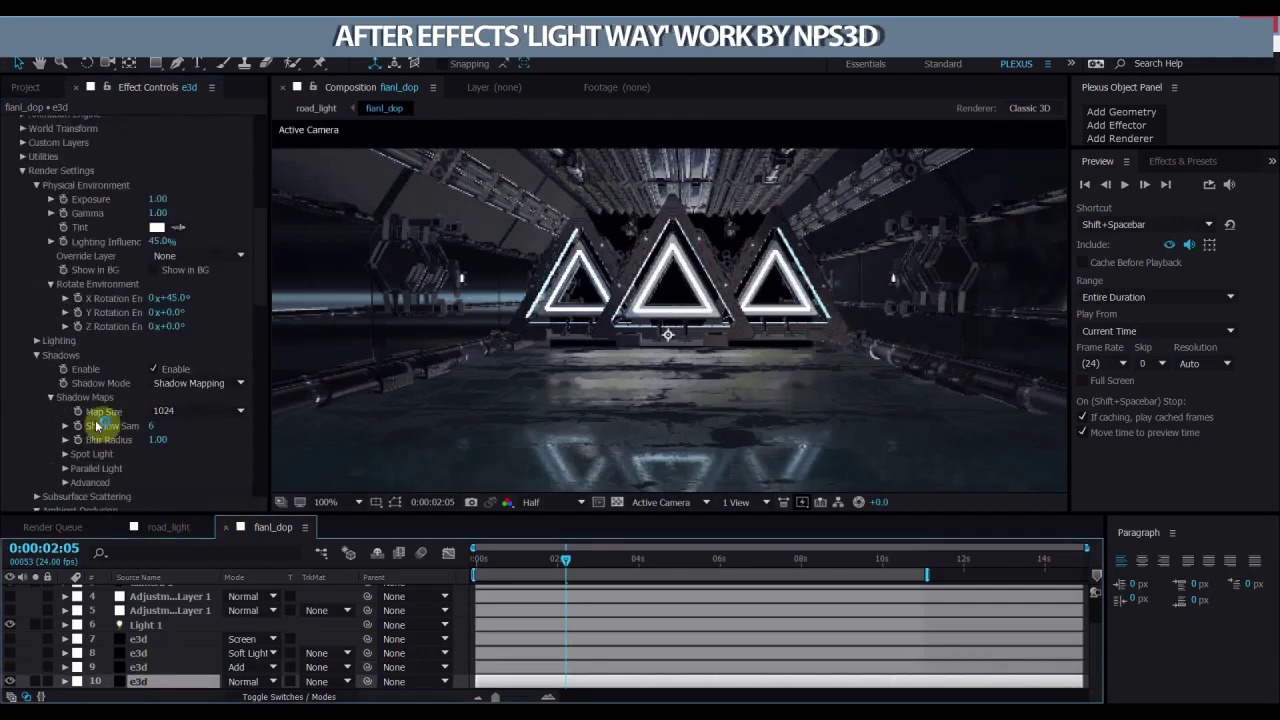
scroll(195, 481, down, 4)
click(40, 360)
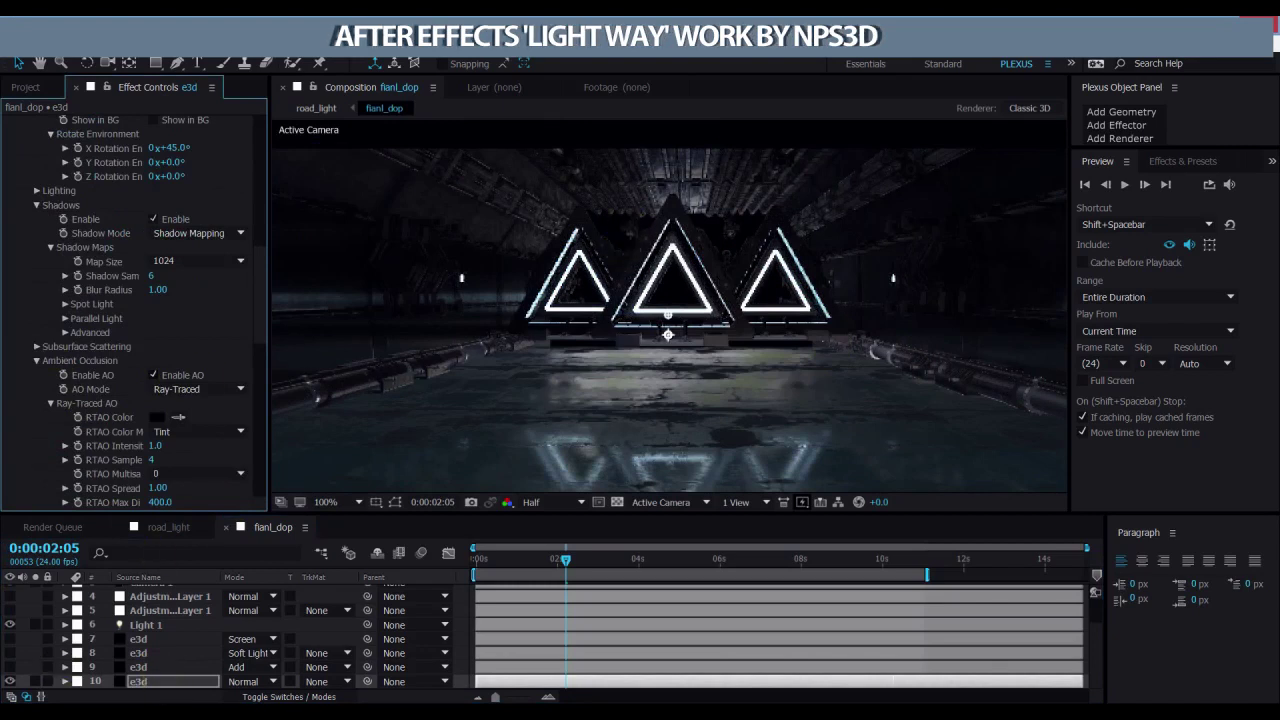
Step: Make layer 9's glow pass and layer 8's e3d pass visible, then review layer 7's grade
click(135, 667)
click(10, 667)
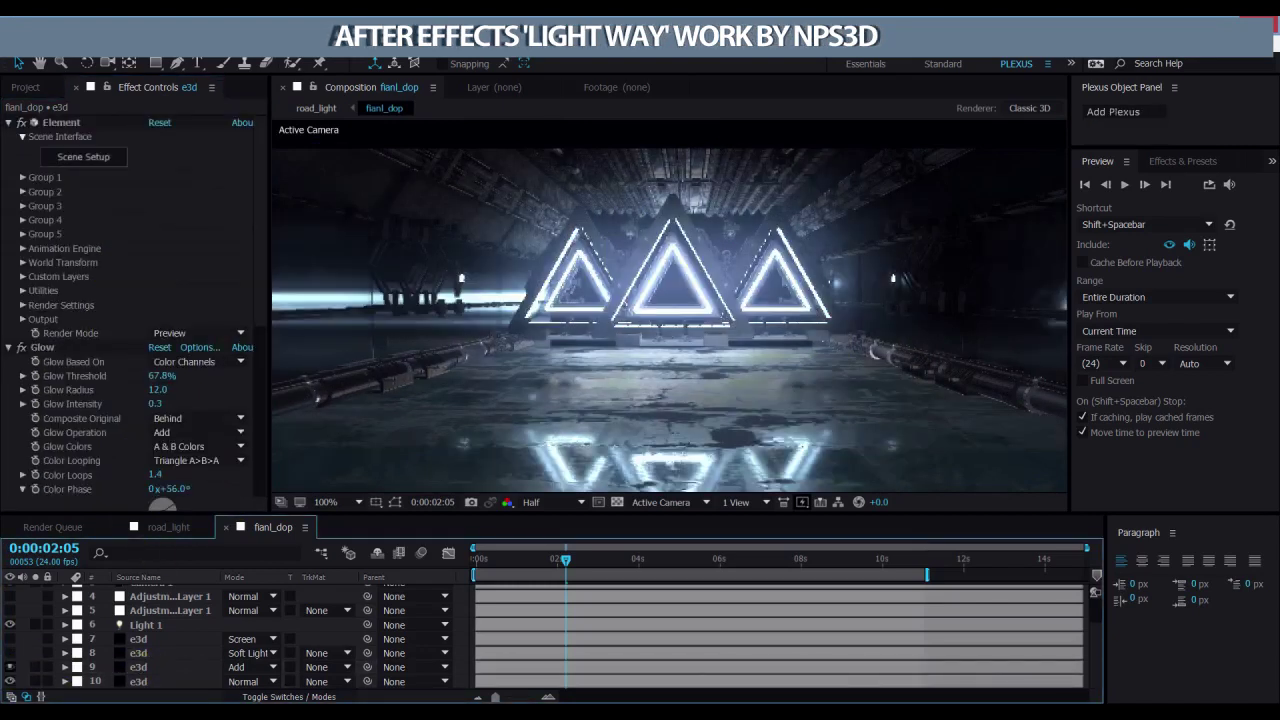
click(10, 653)
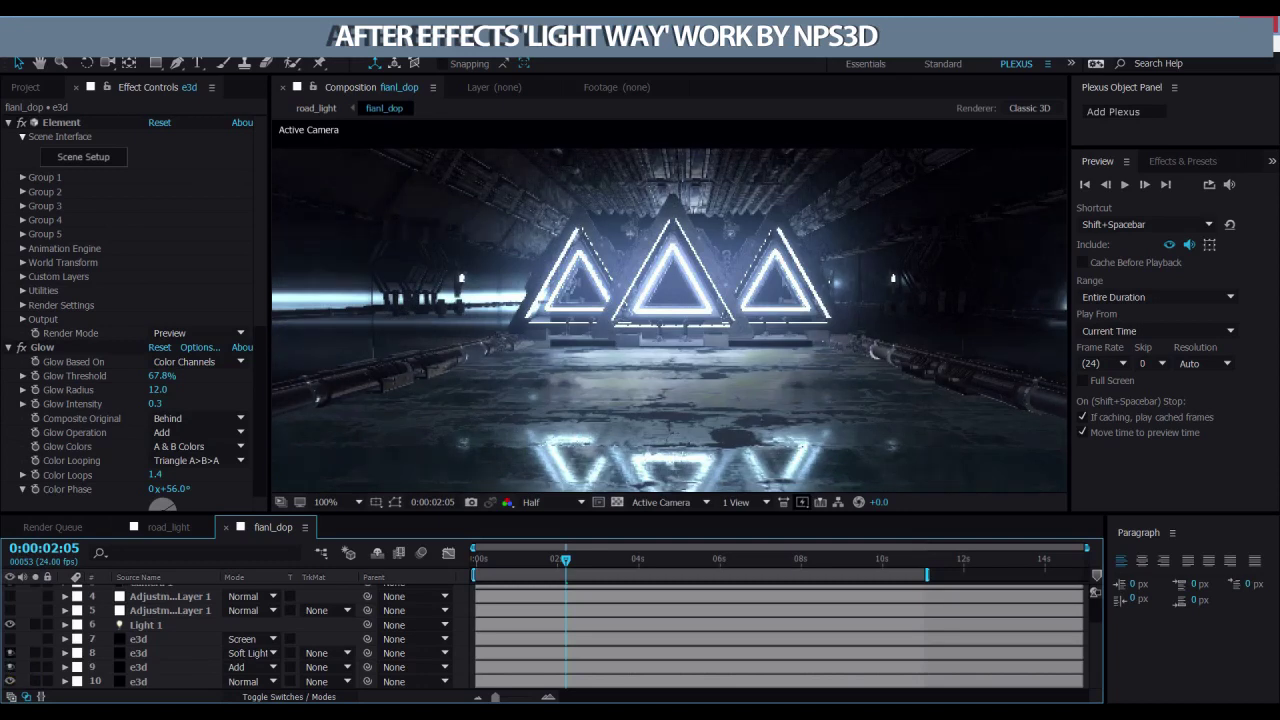
click(155, 636)
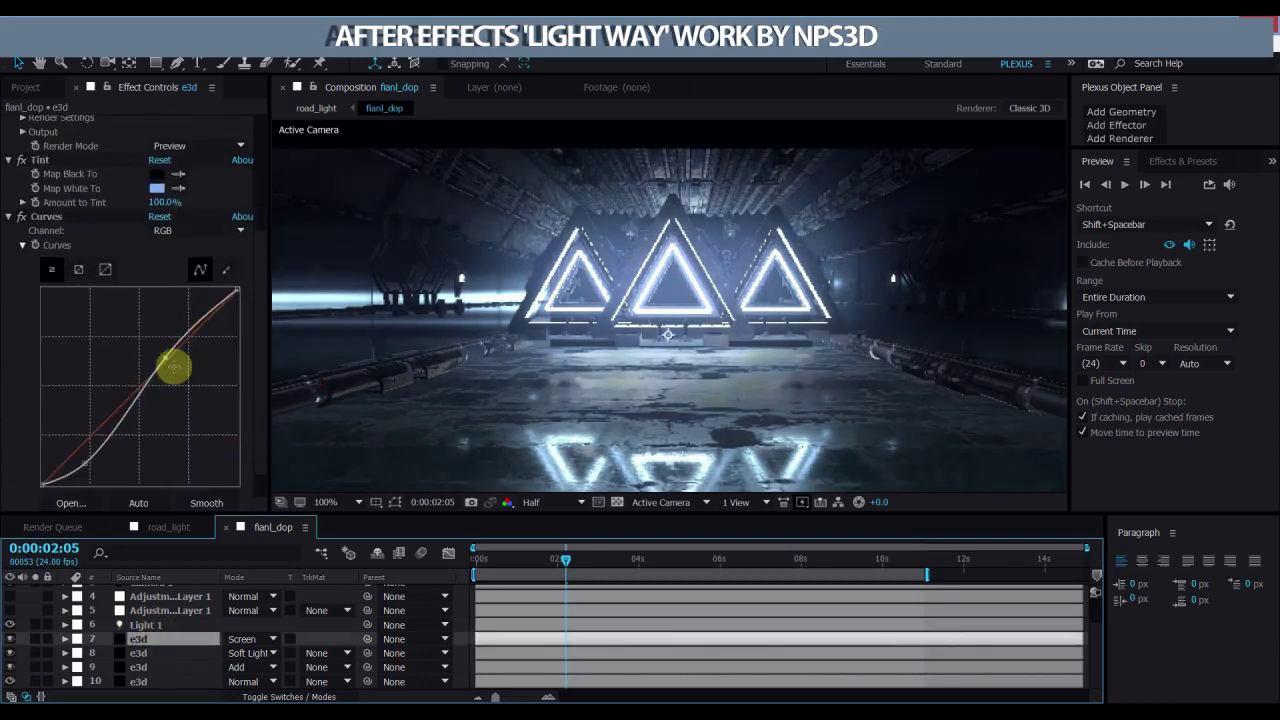
Step: Check the bottom e3d layer's Element output pass options without changing them
scroll(171, 363, up, 3)
click(22, 244)
click(190, 258)
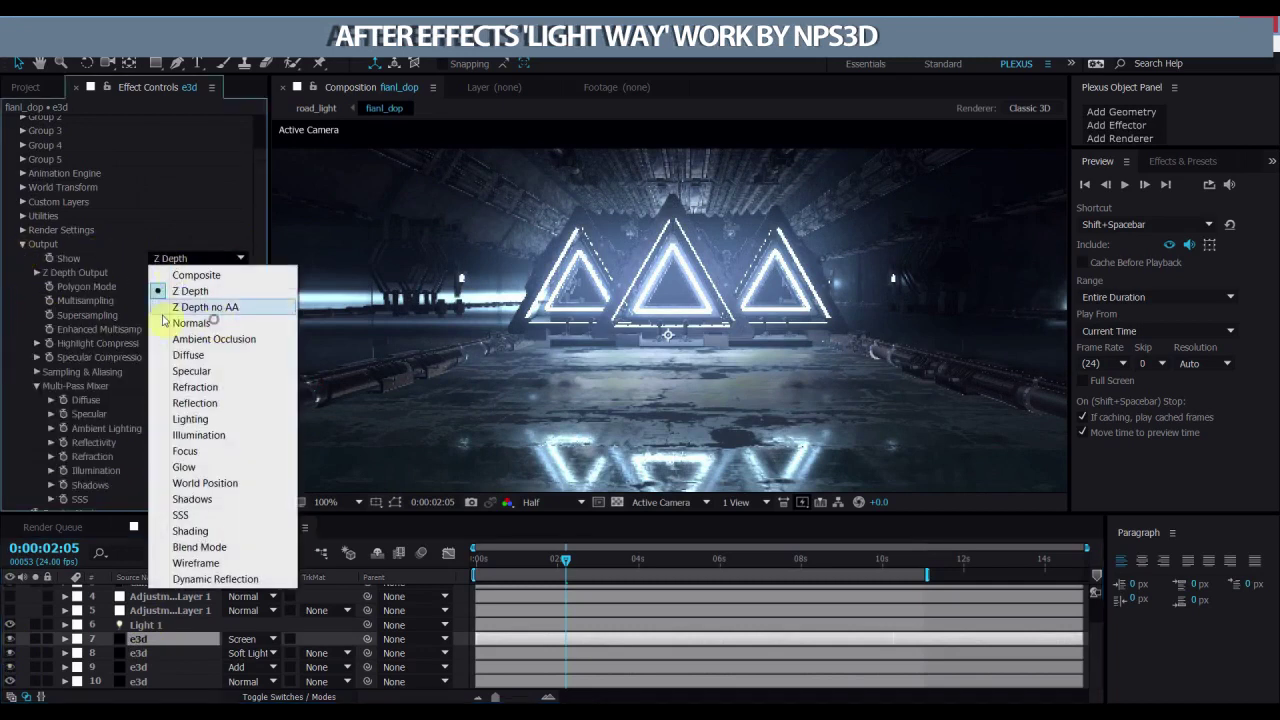
key(Escape)
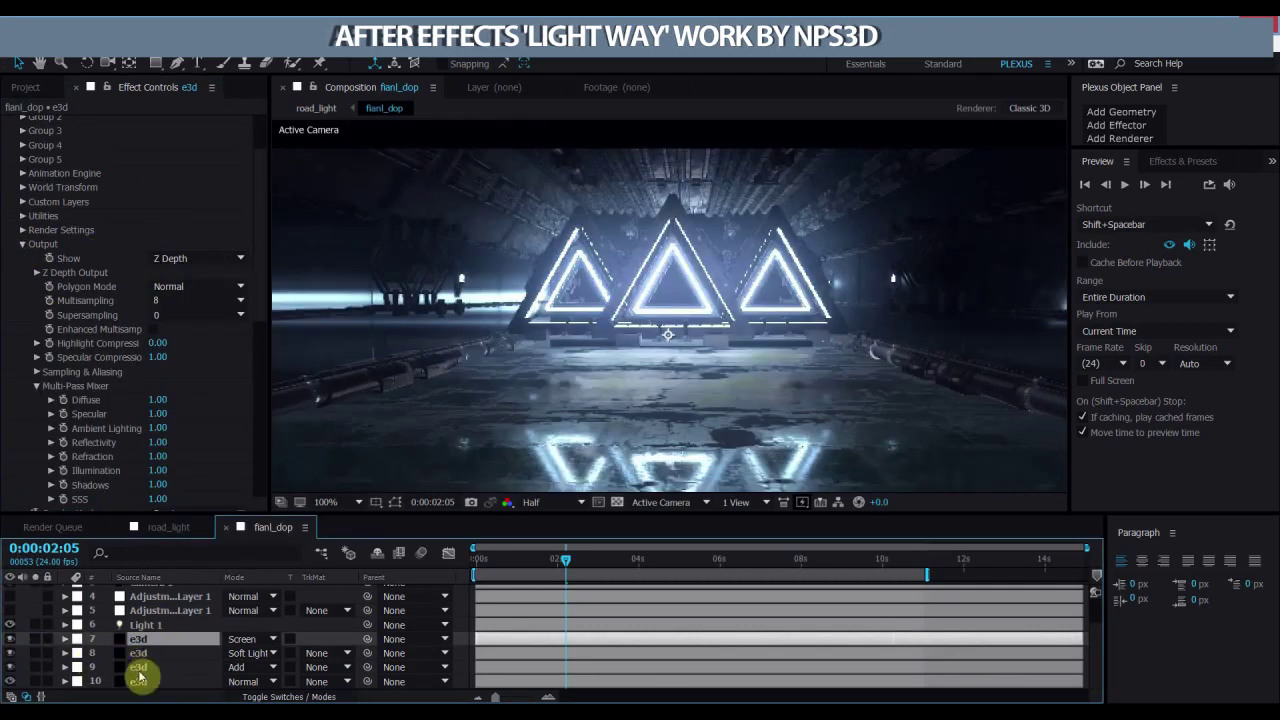
click(140, 681)
Step: Solo layer 9 and set its Element output to Illumination, then solo layer 7
click(140, 667)
click(34, 667)
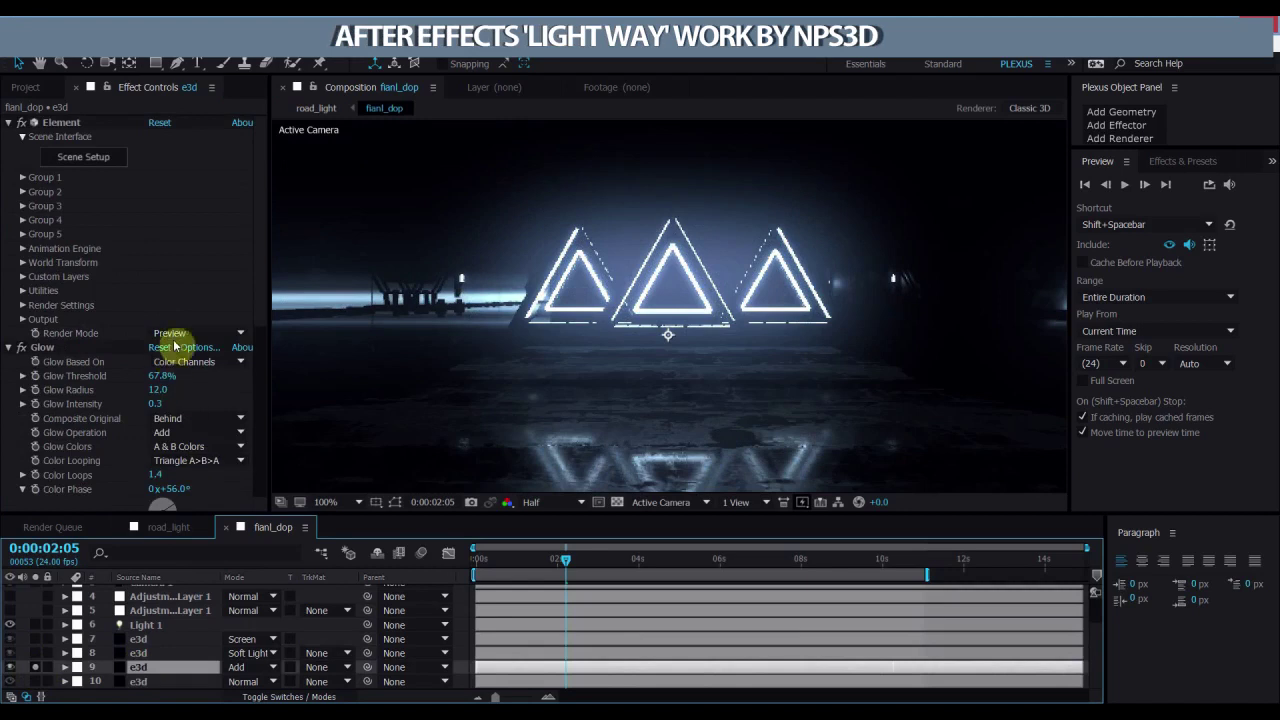
click(22, 319)
click(240, 334)
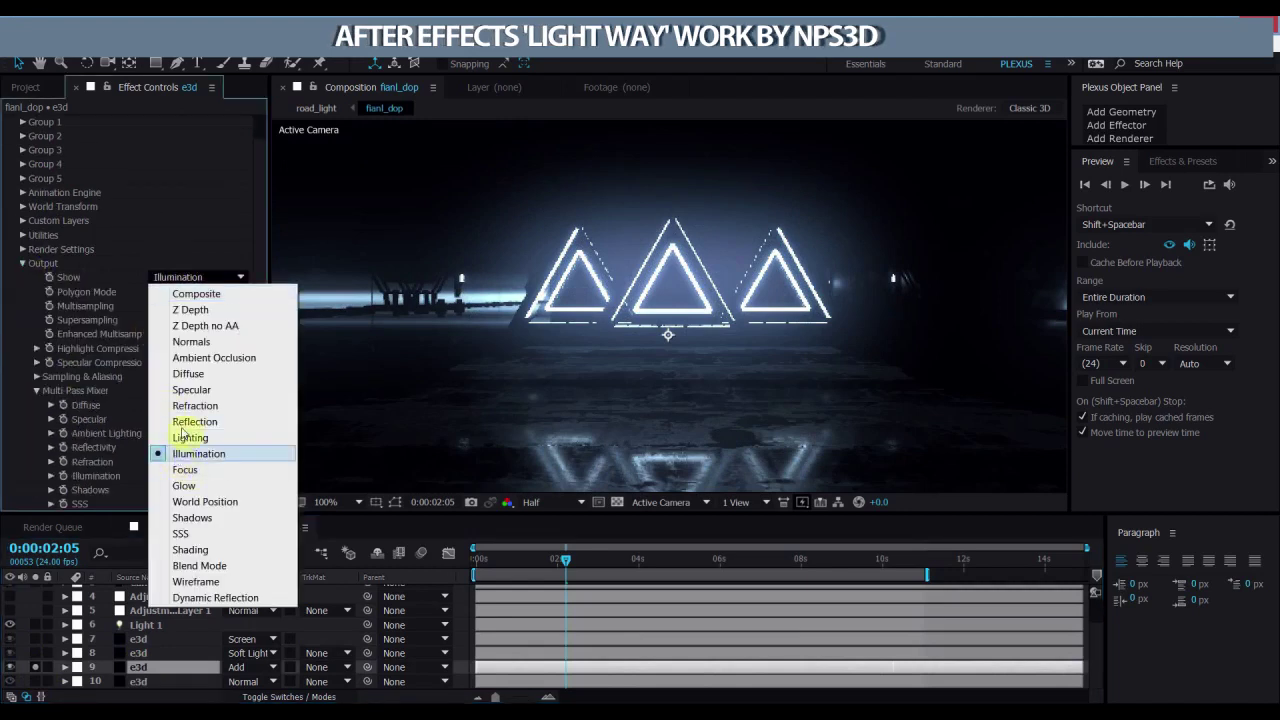
click(190, 446)
scroll(26, 278, down, 3)
scroll(22, 282, down, 5)
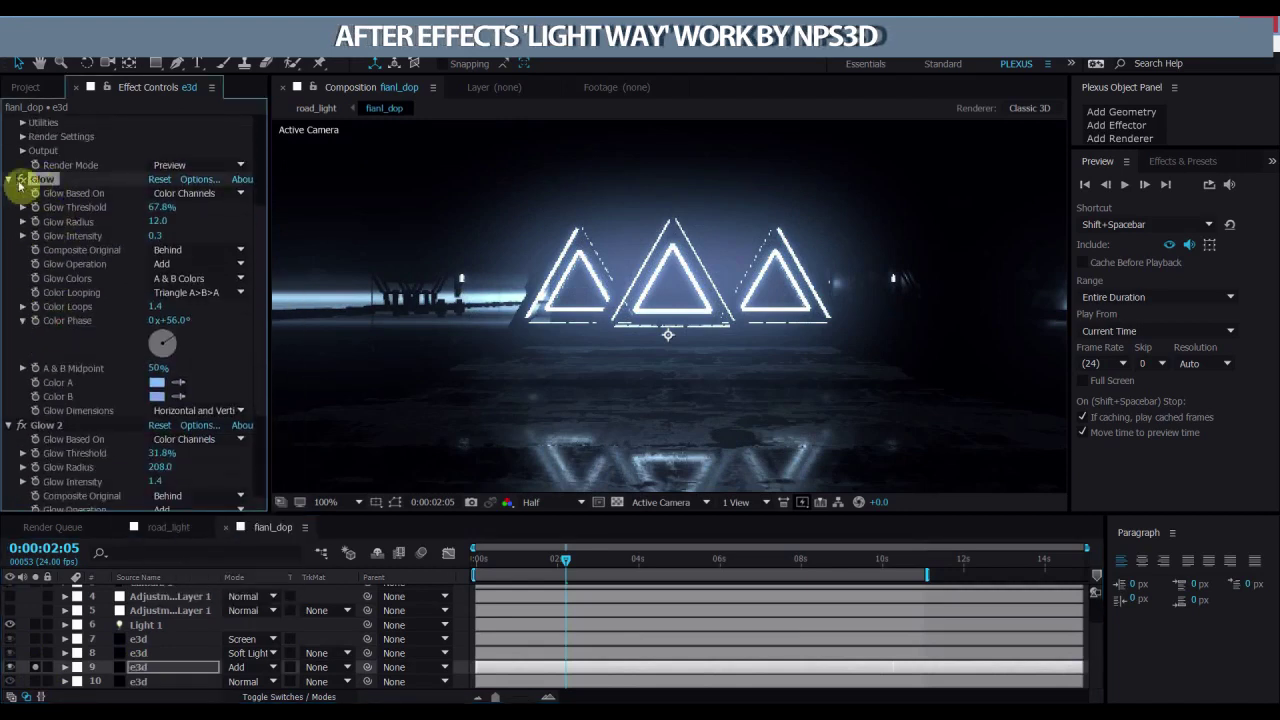
scroll(19, 277, down, 3)
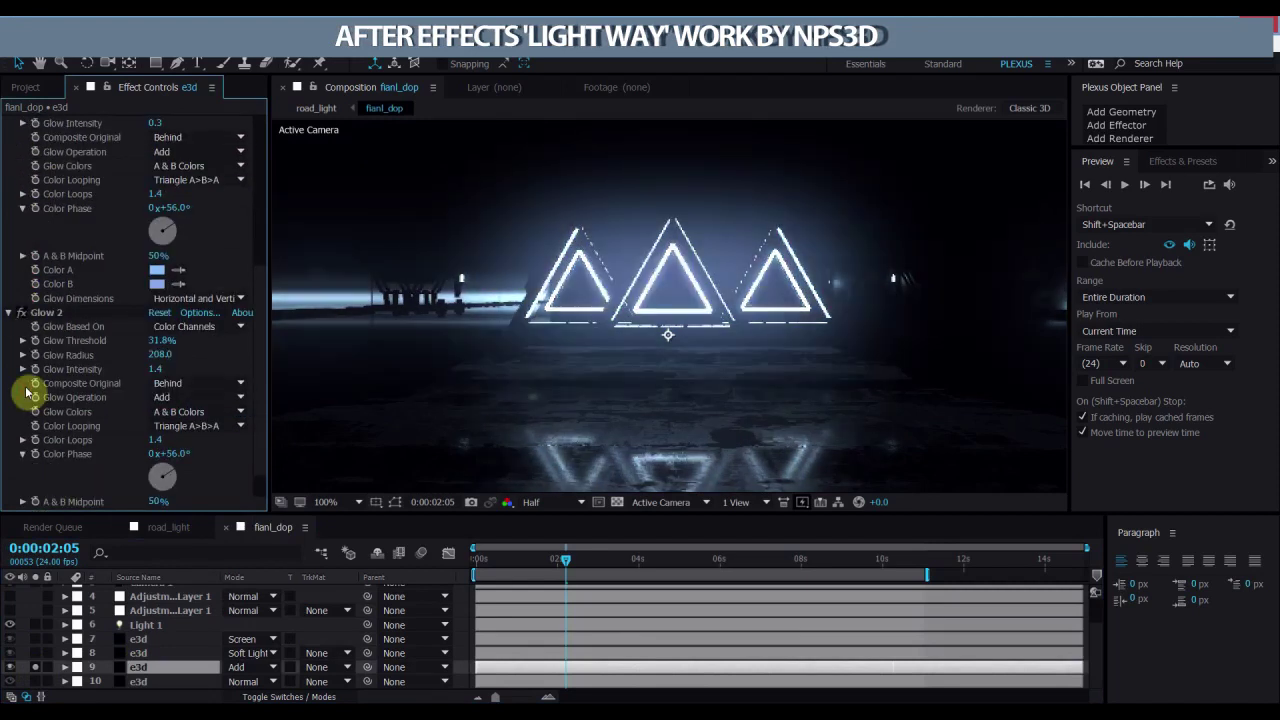
click(35, 639)
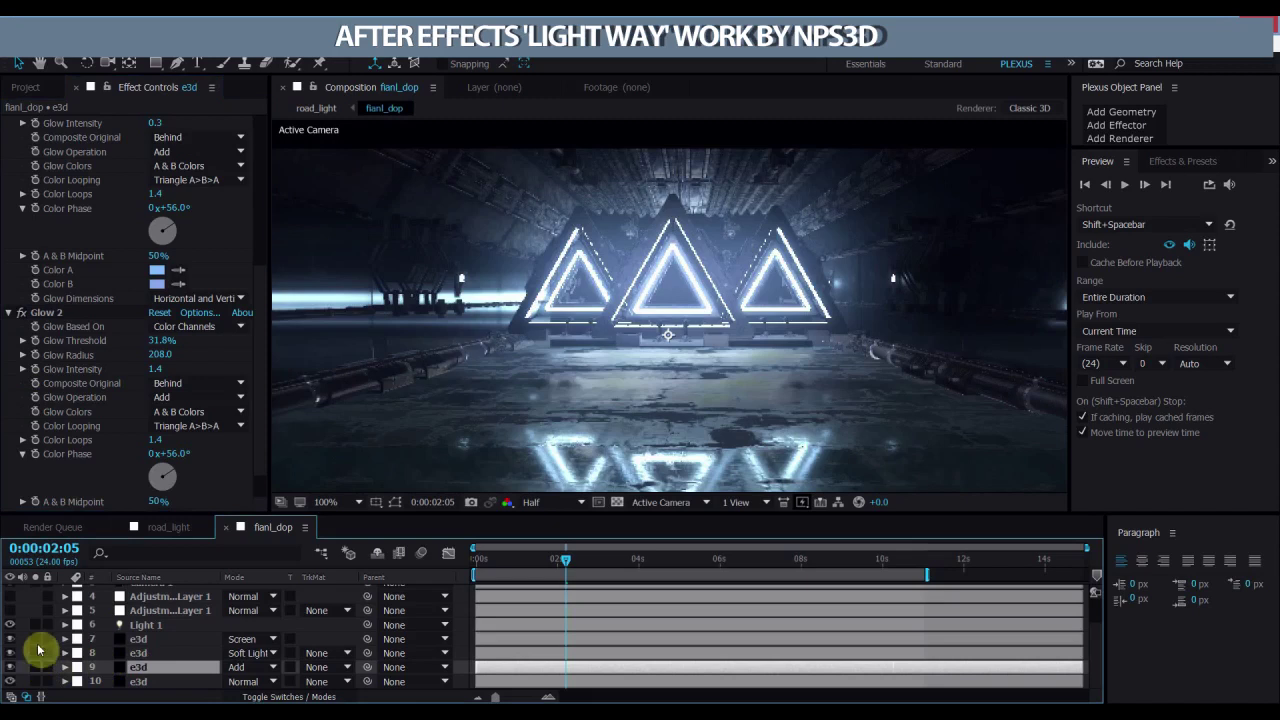
Step: Review the bottom e3d layer and the Photo Filter and Mojo grade layers
scroll(160, 414, down, 1)
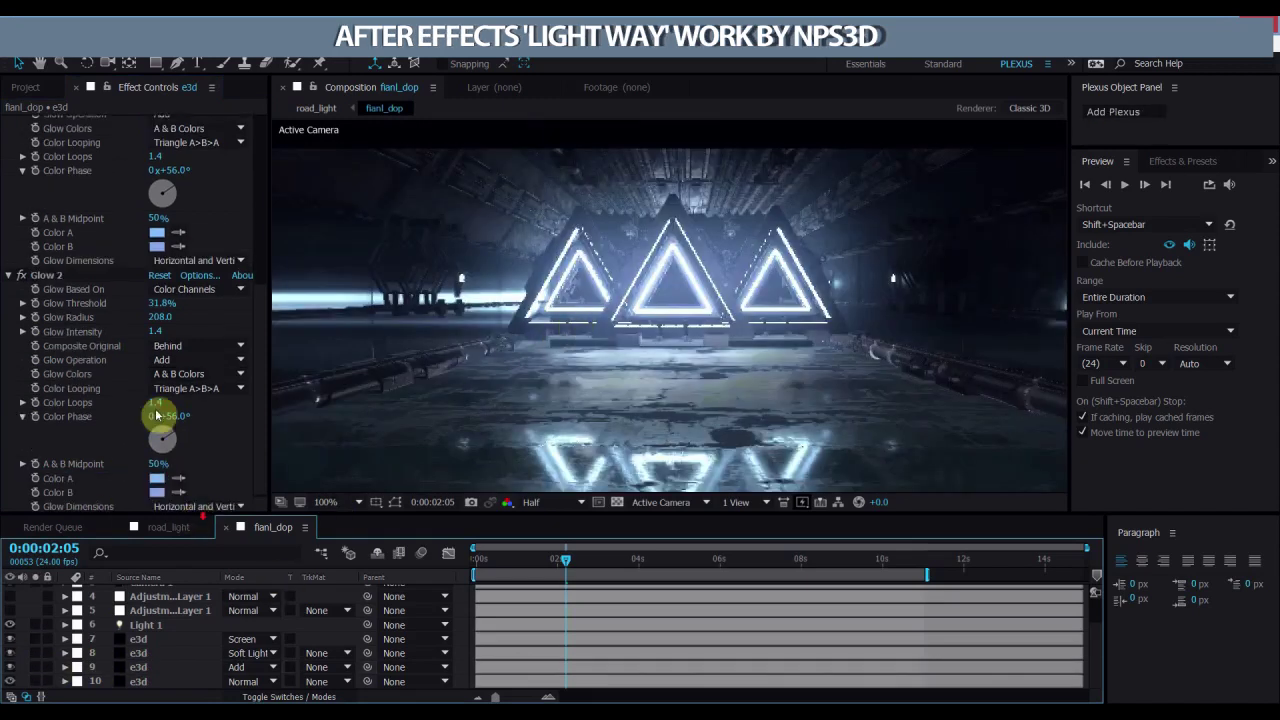
click(138, 681)
click(531, 502)
key(Escape)
click(170, 610)
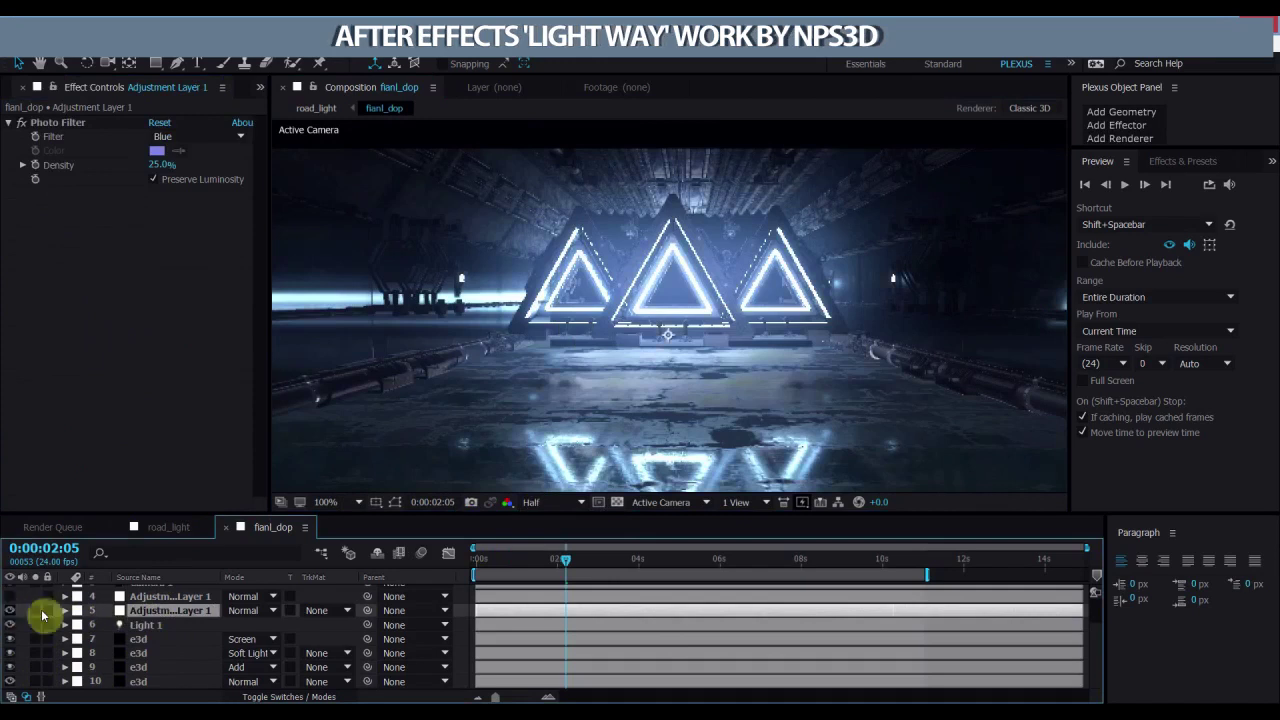
click(150, 597)
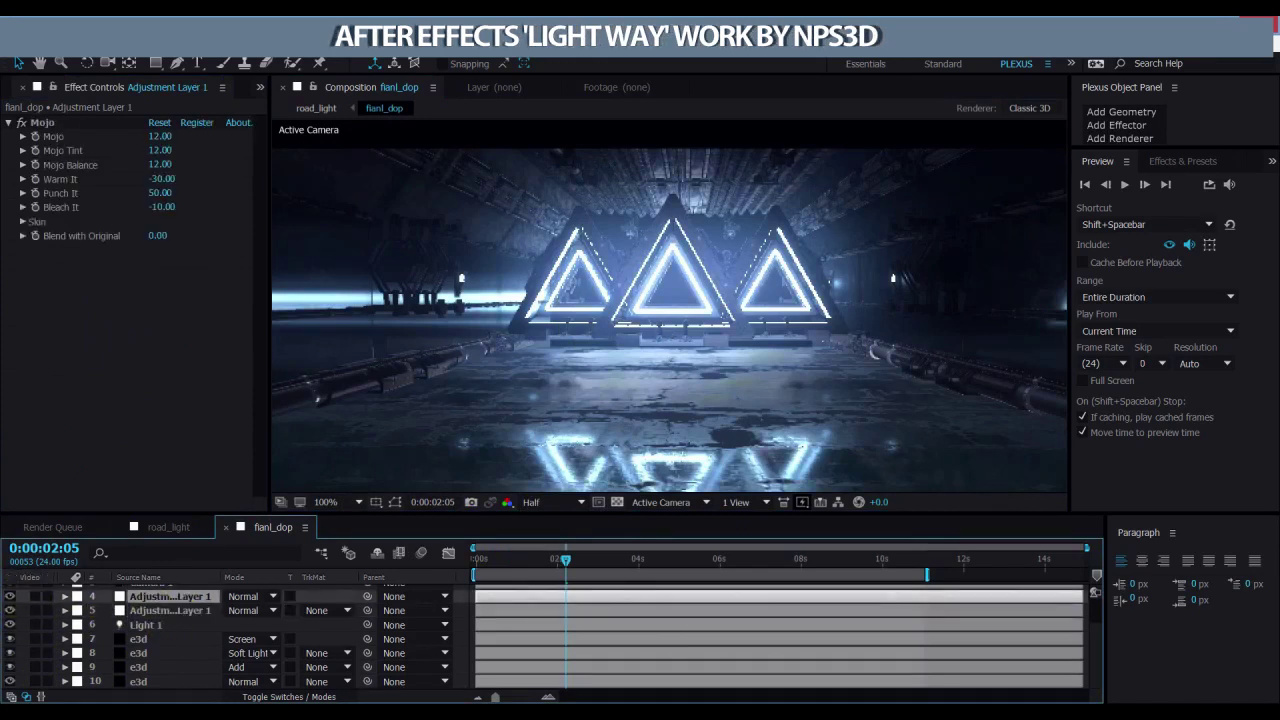
Step: Set the viewer resolution to Full and select the bottom e3d layer
scroll(160, 620, up, 2)
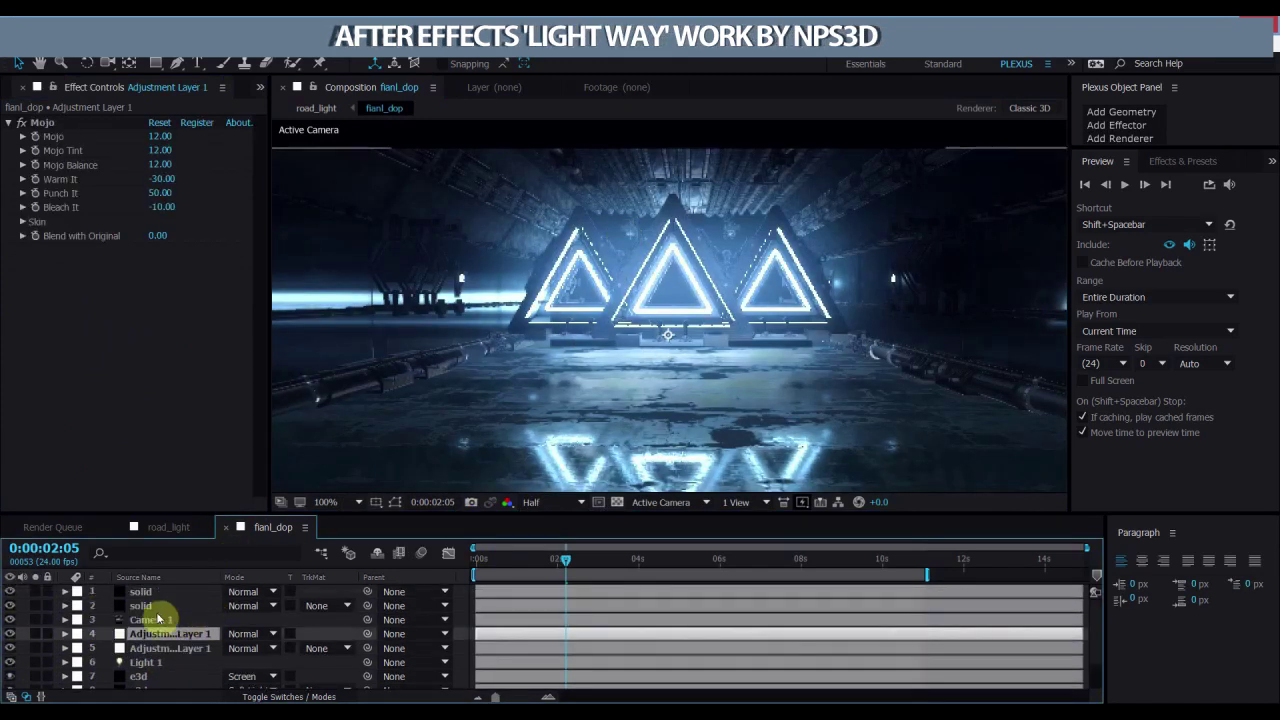
click(545, 502)
click(549, 536)
scroll(145, 681, down, 2)
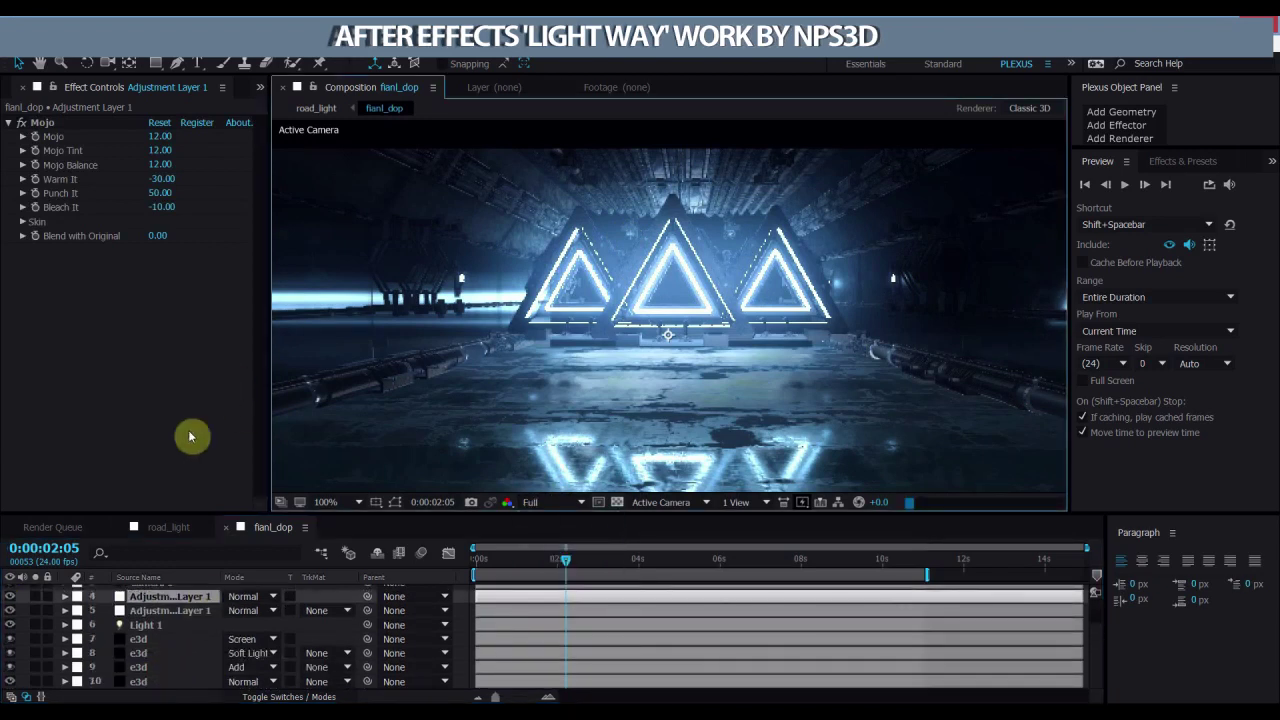
click(140, 681)
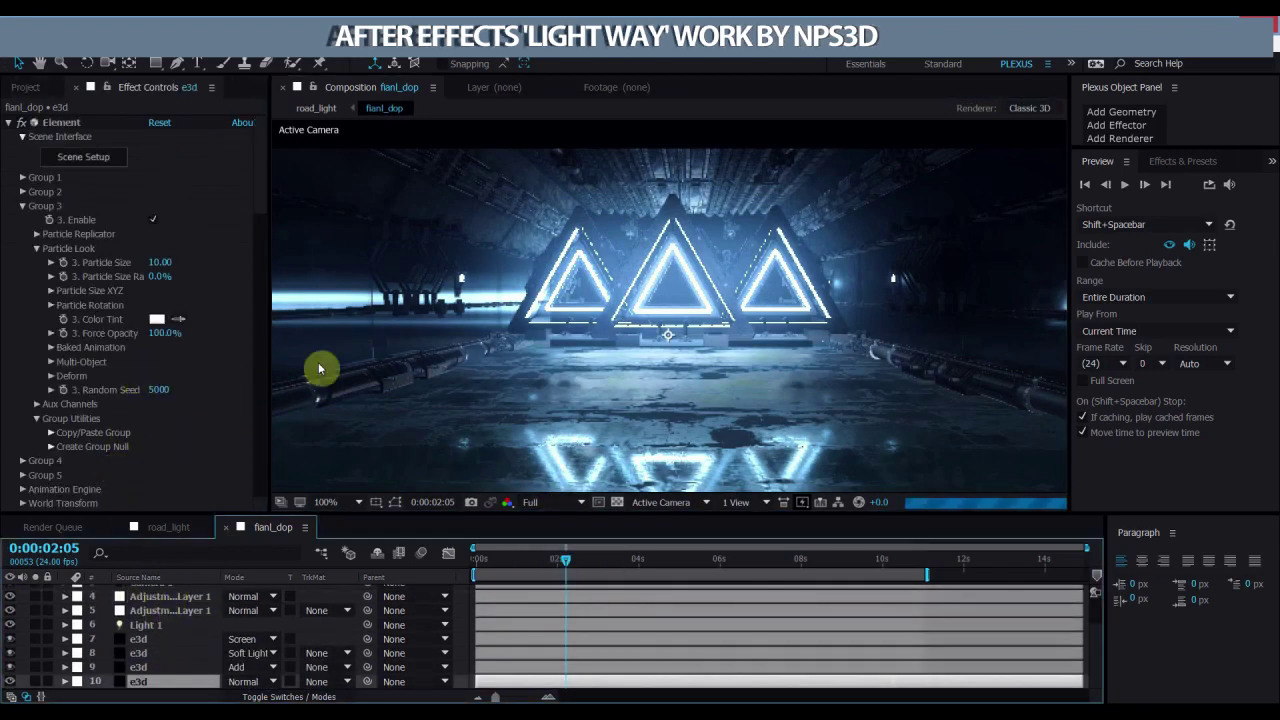
Step: Set the Element effect's Render Mode to Full Render
drag(400, 363, 400, 334)
scroll(100, 470, down, 5)
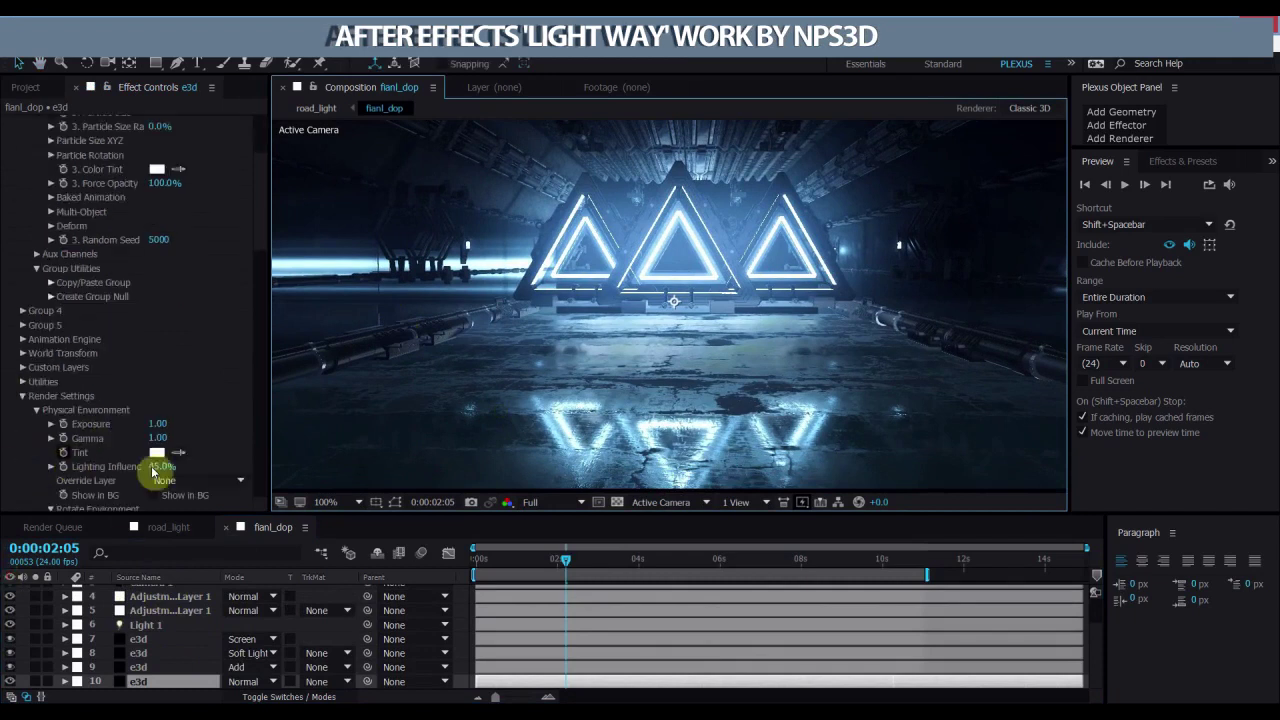
scroll(63, 500, down, 5)
scroll(168, 541, down, 10)
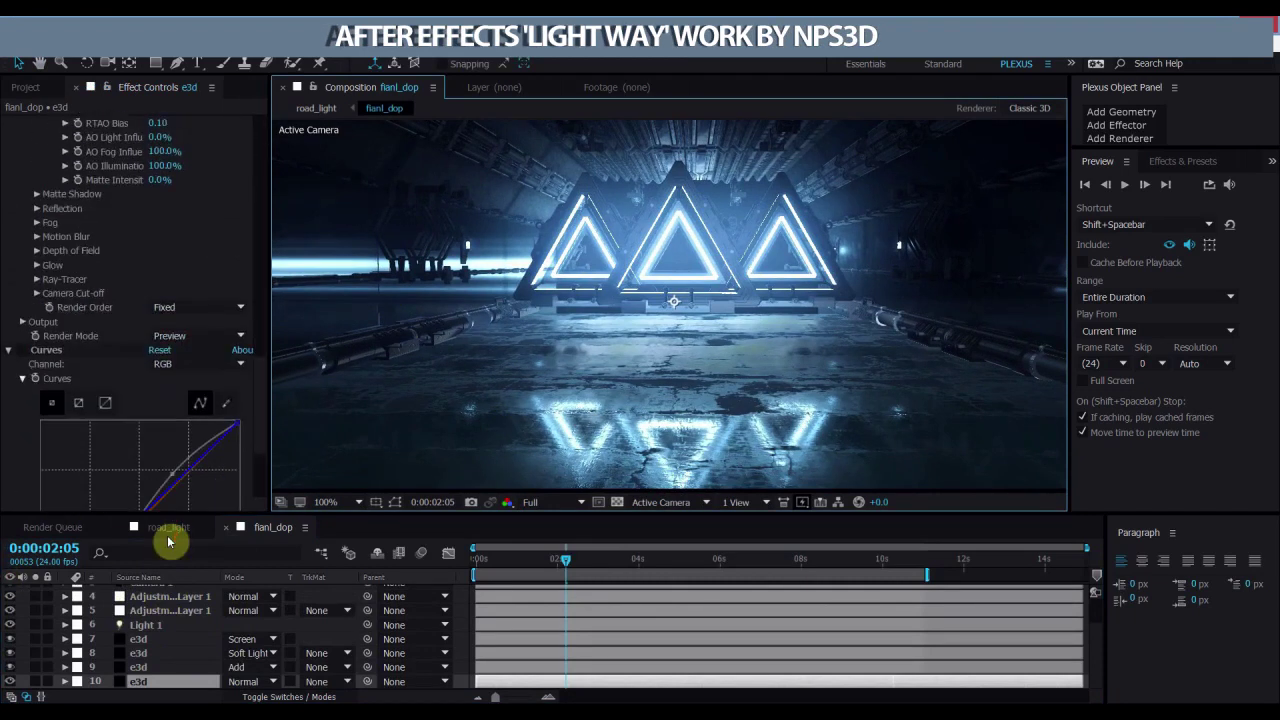
click(180, 336)
click(181, 363)
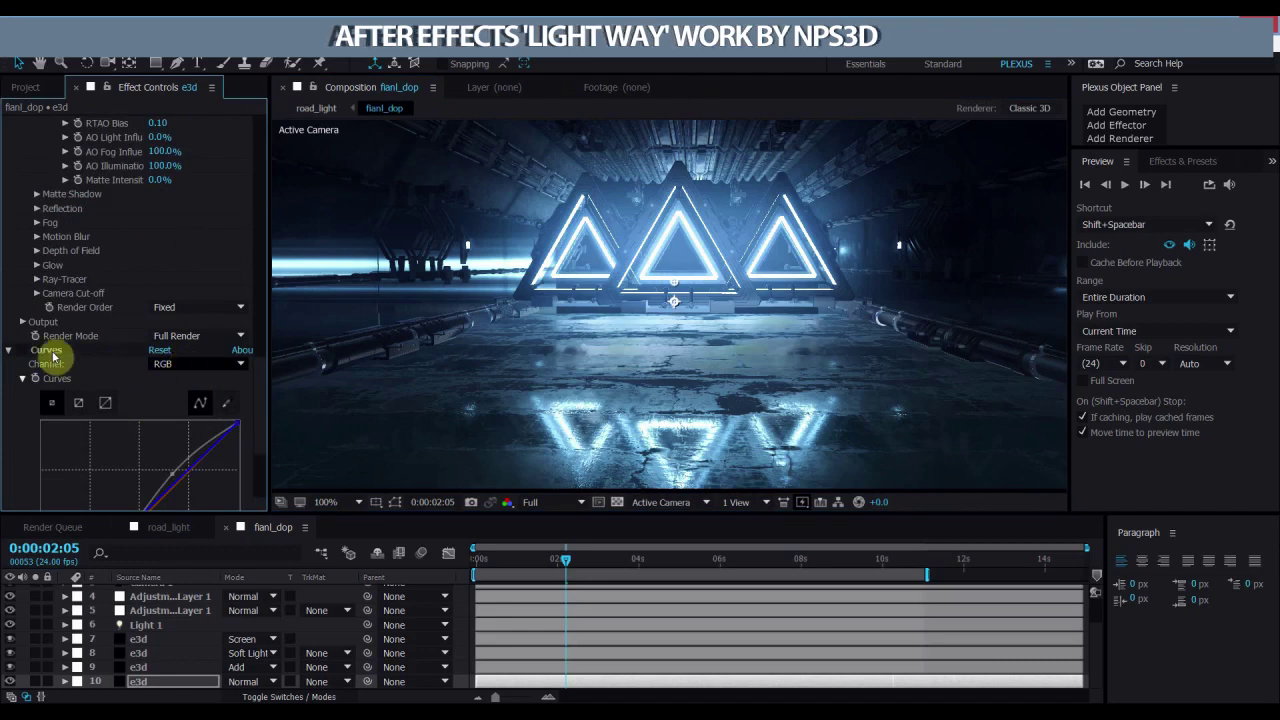
click(21, 323)
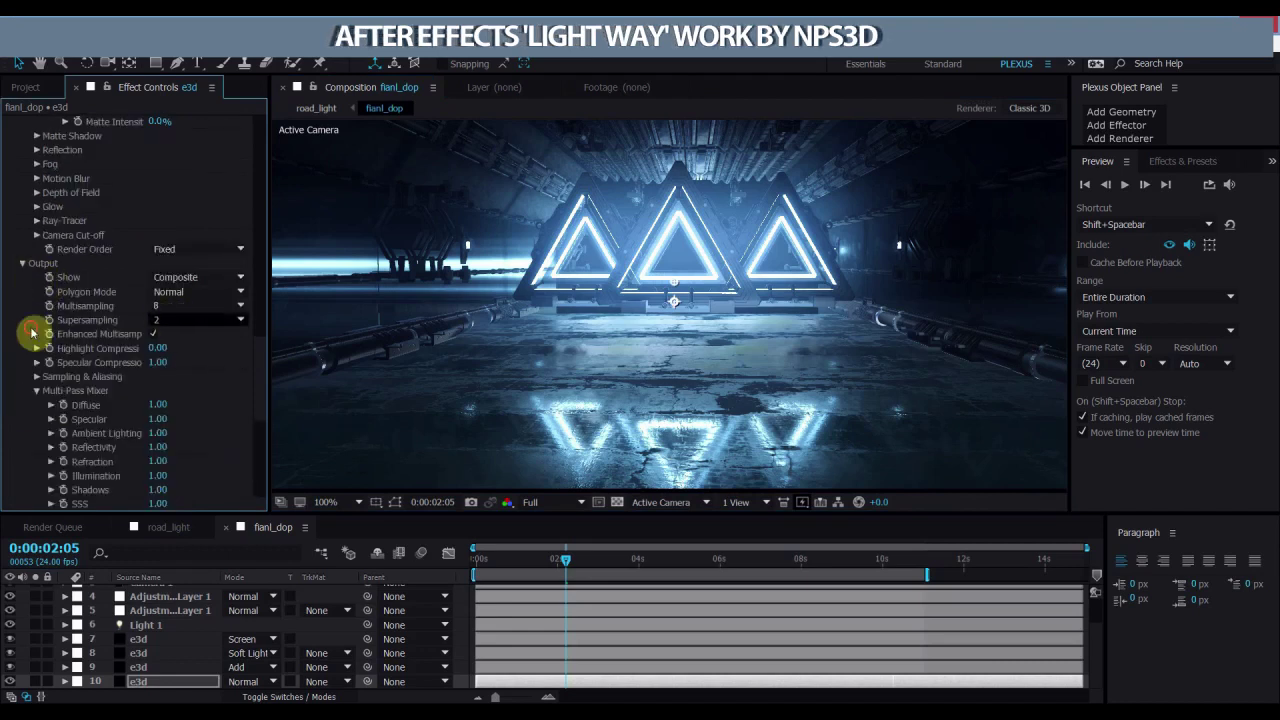
click(33, 333)
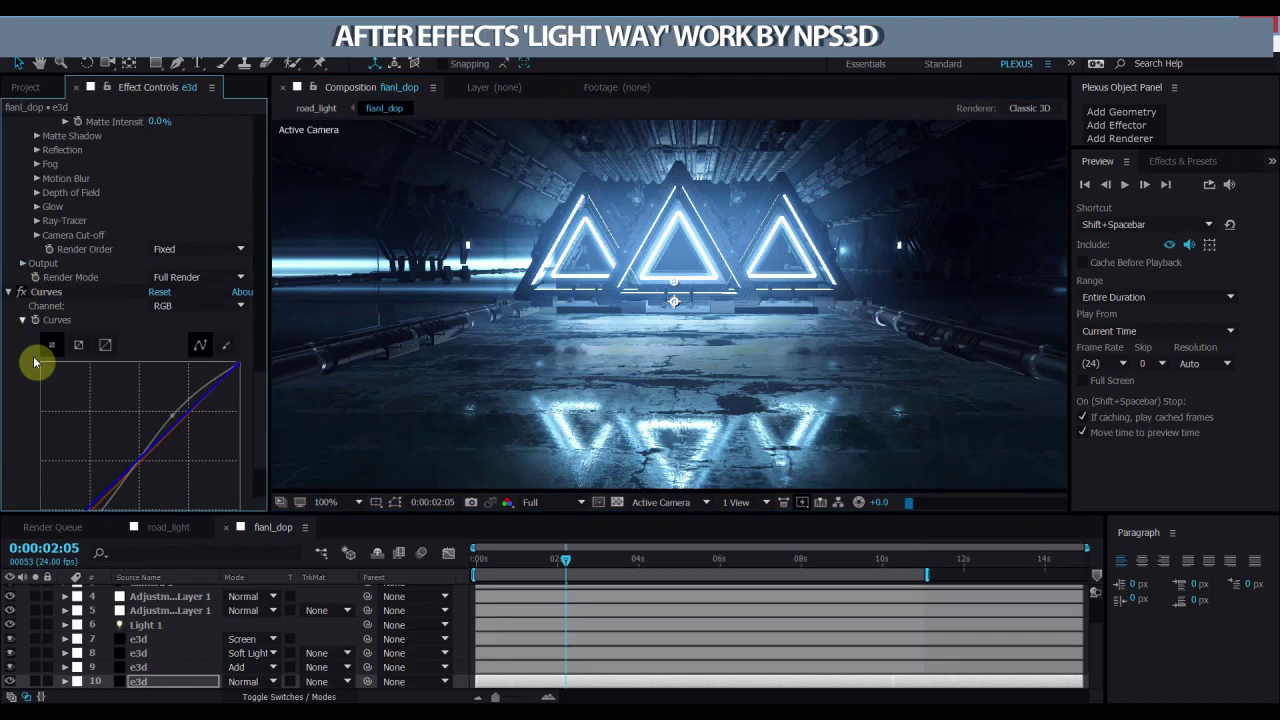
Step: Switch the viewer preview resolution to Half
click(716, 455)
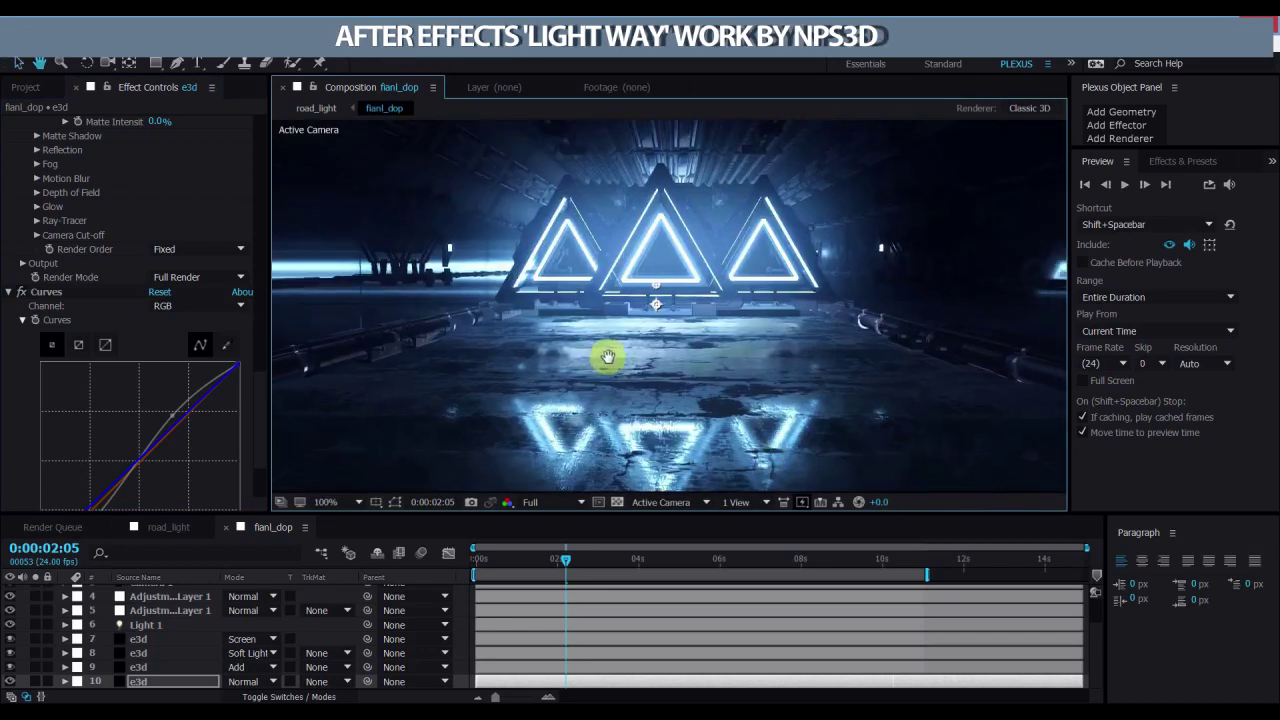
click(555, 502)
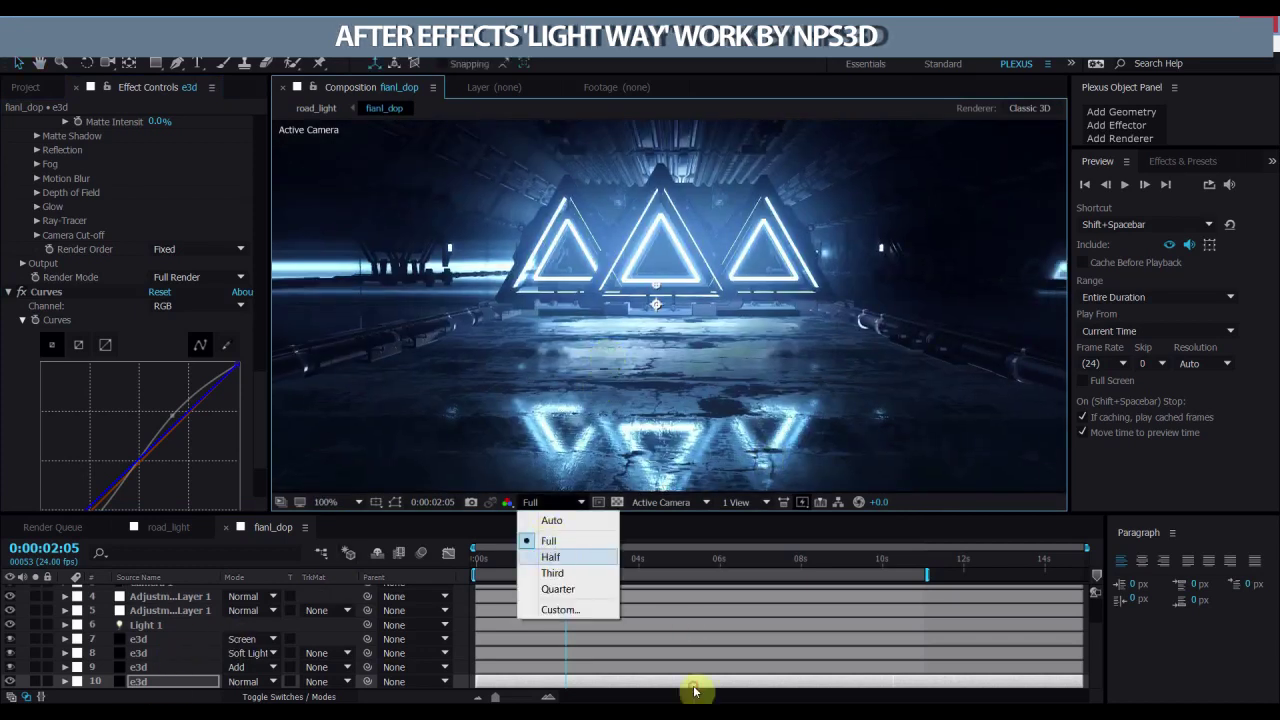
click(550, 556)
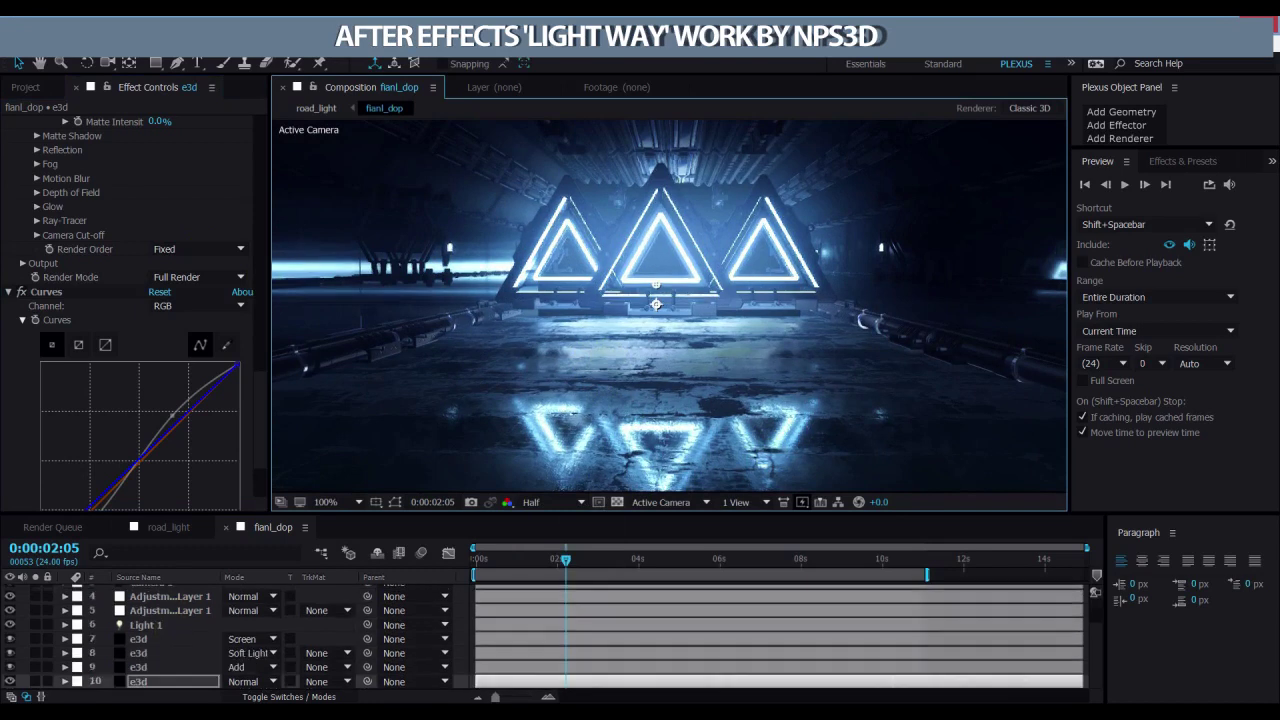
key(grave)
right_click(182, 503)
mouse_move(340, 511)
click(430, 622)
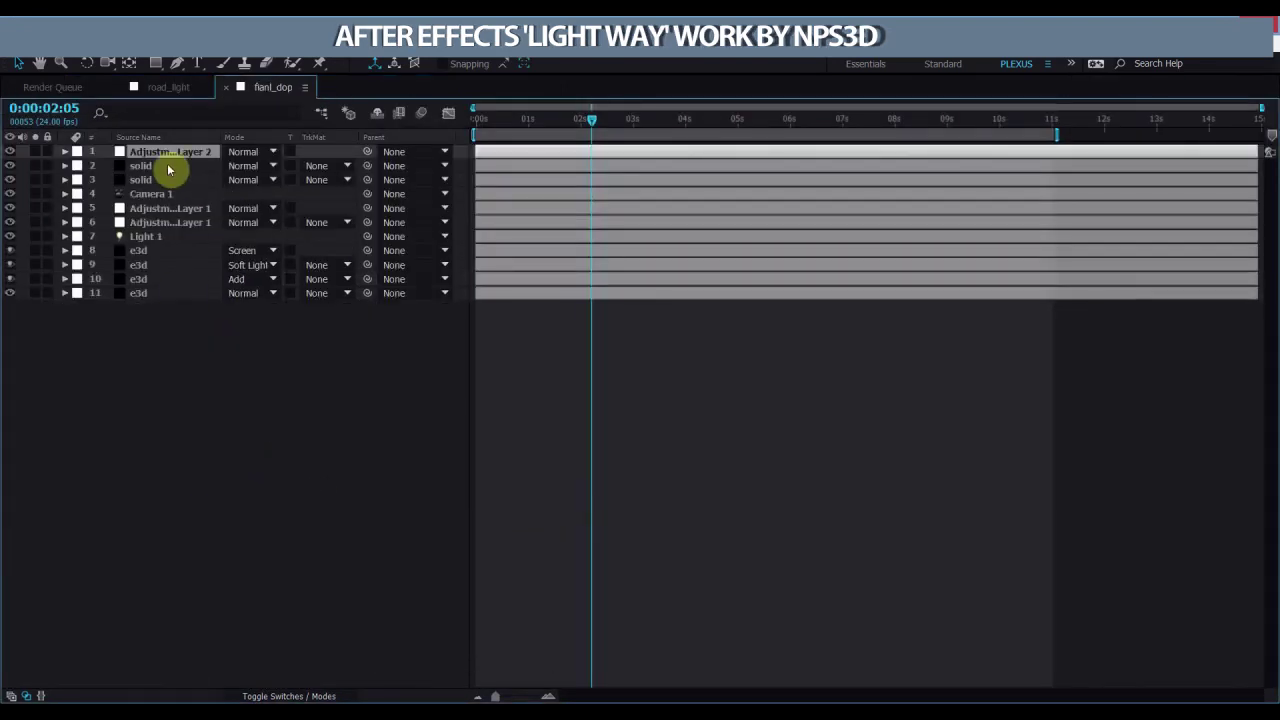
key(grave)
text(colot change)
key(Return)
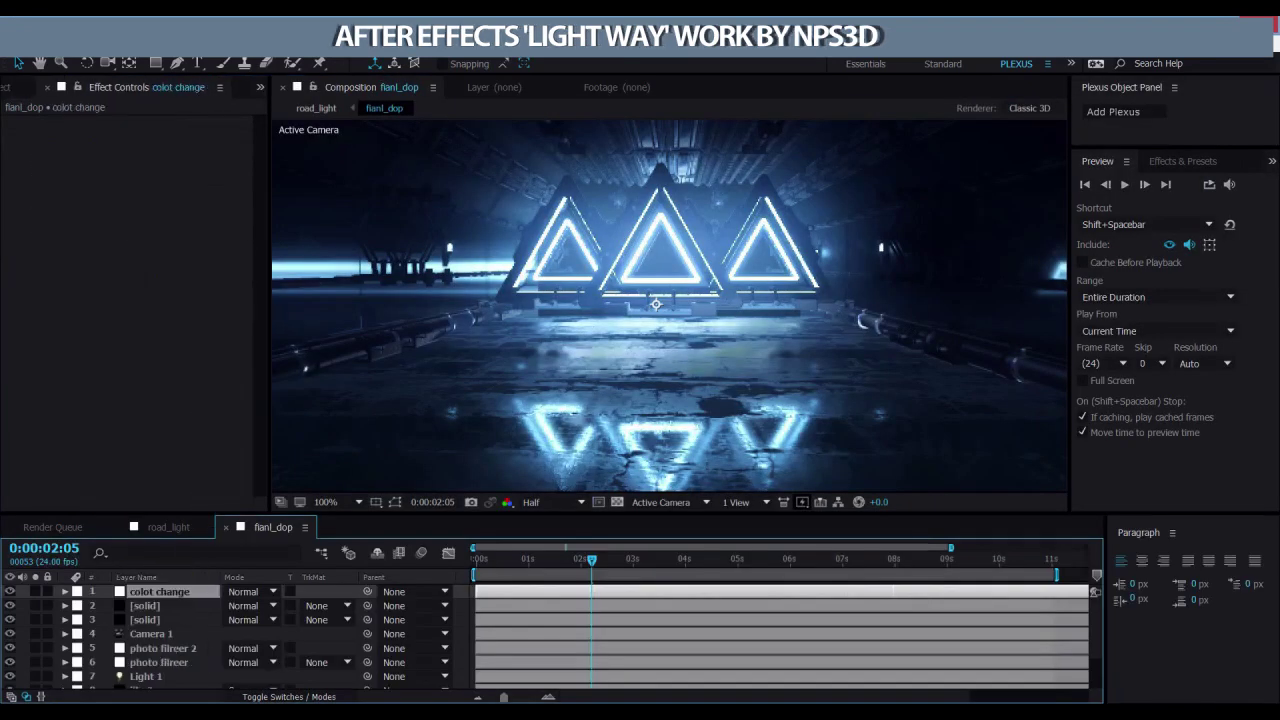
right_click(108, 410)
mouse_move(221, 292)
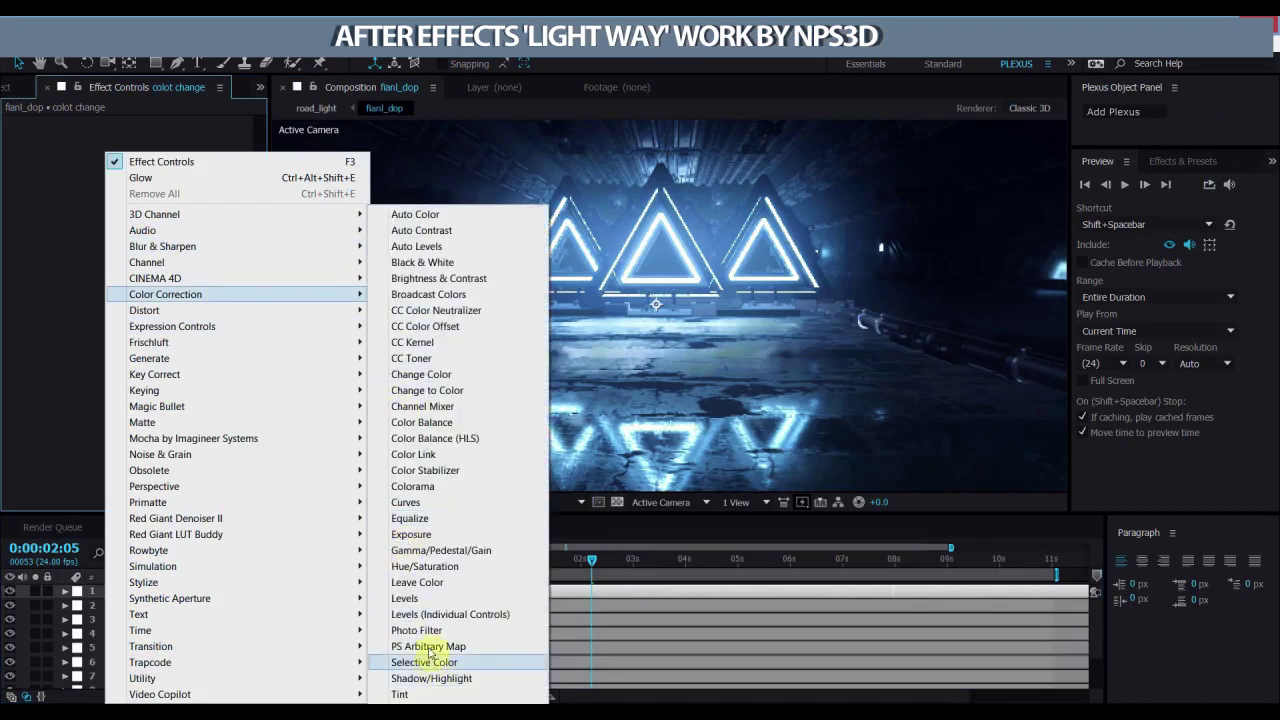
click(430, 566)
click(200, 591)
key(Return)
text(color)
key(Return)
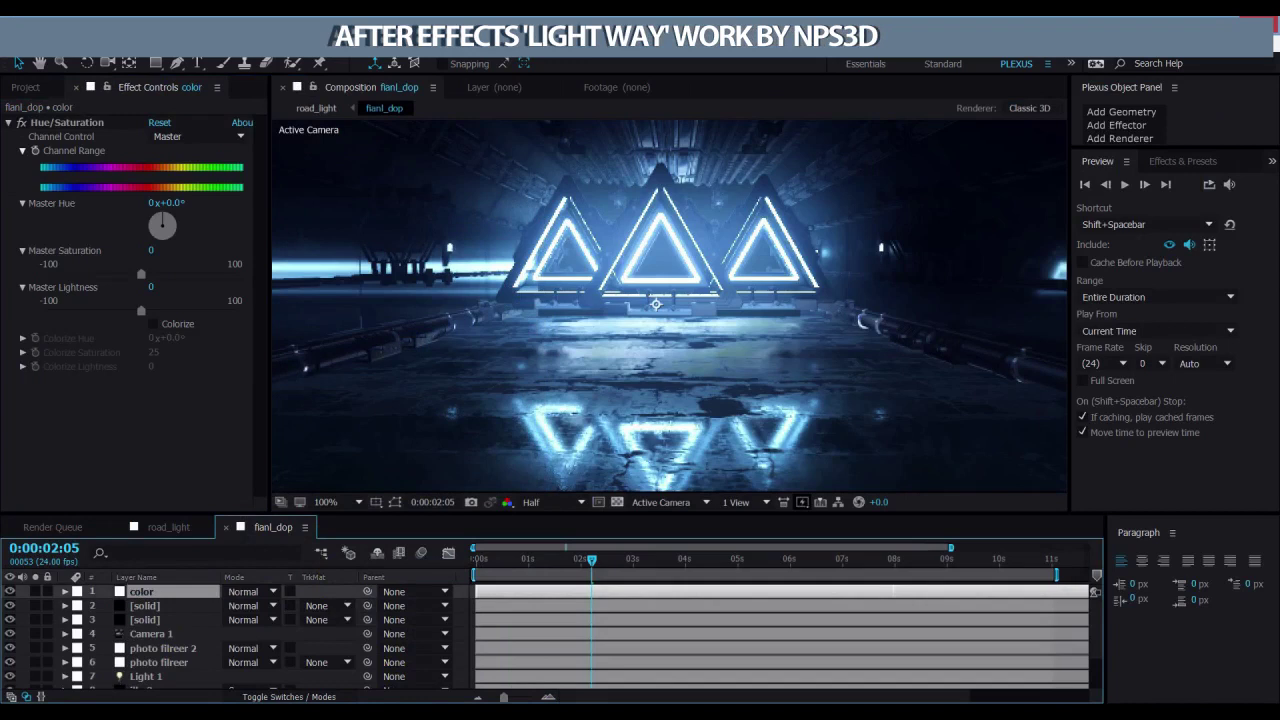
mouse_move(223, 253)
mouse_down()
mouse_move(229, 213)
mouse_move(185, 203)
mouse_move(197, 212)
mouse_up()
click(21, 123)
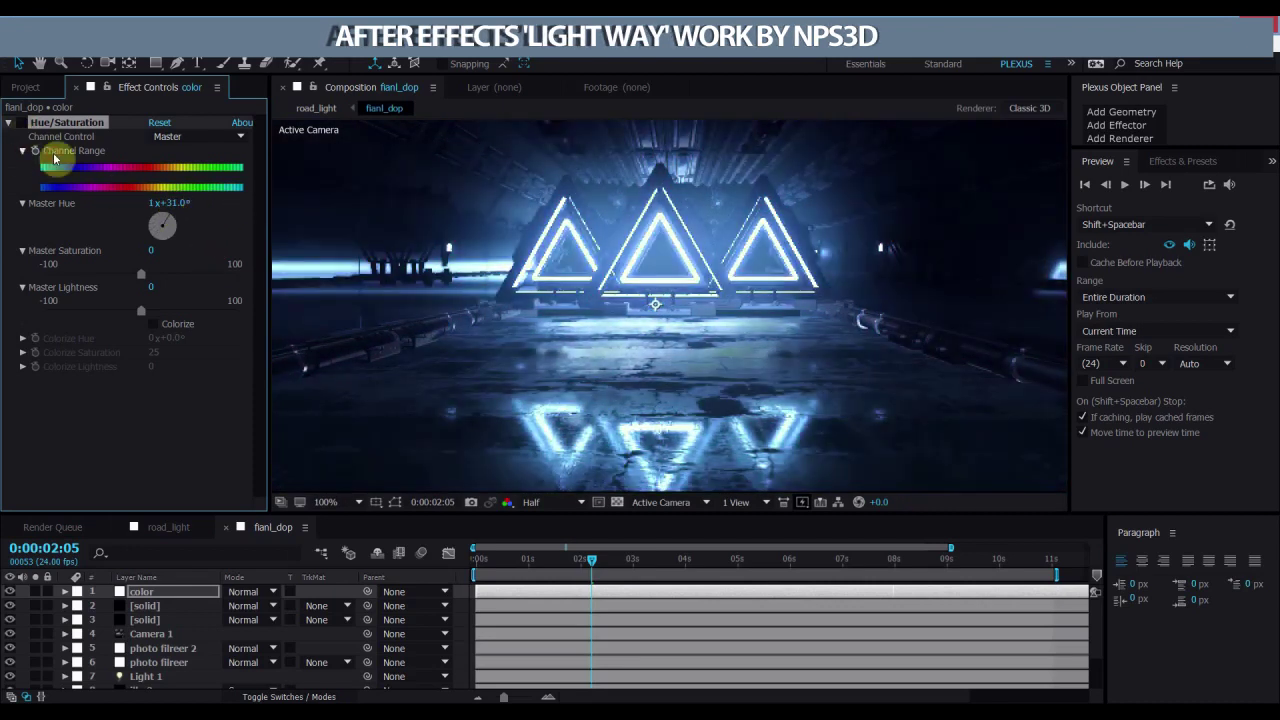
right_click(90, 152)
click(10, 285)
click(160, 591)
key(Delete)
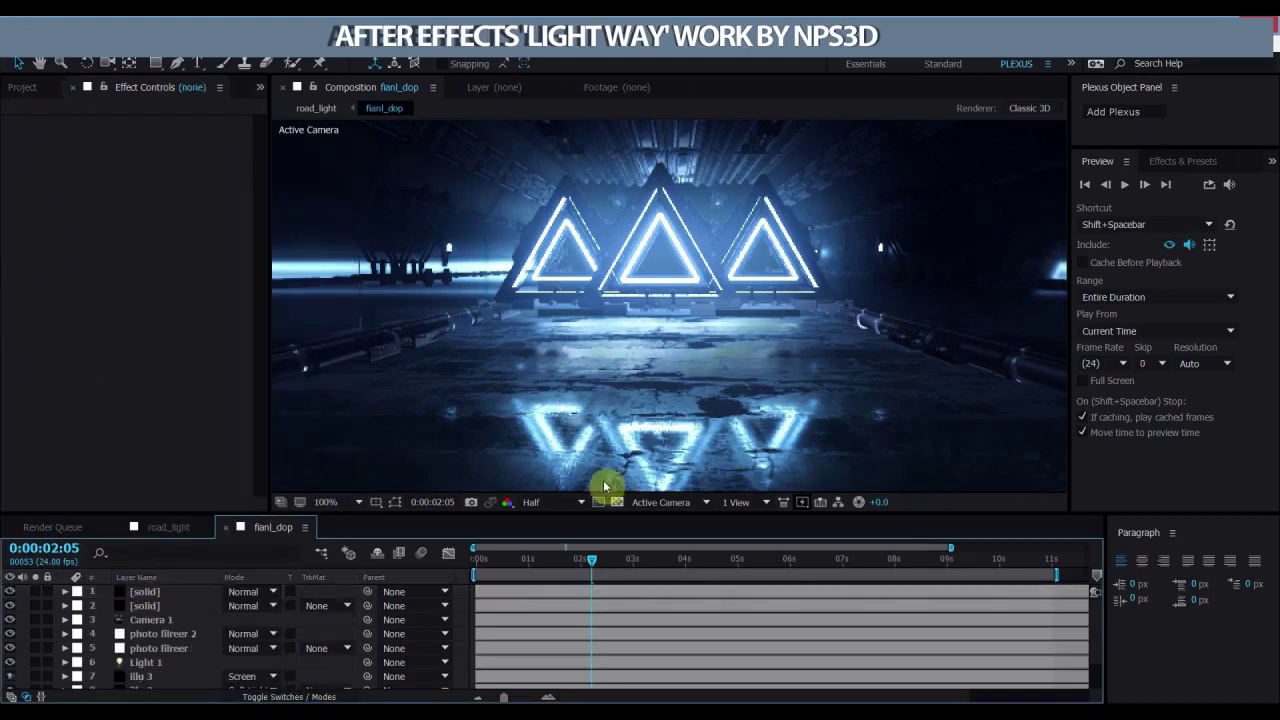
Step: At 0:00:03:15, switch the e3d layer's Element Render Mode back to Preview
click(665, 560)
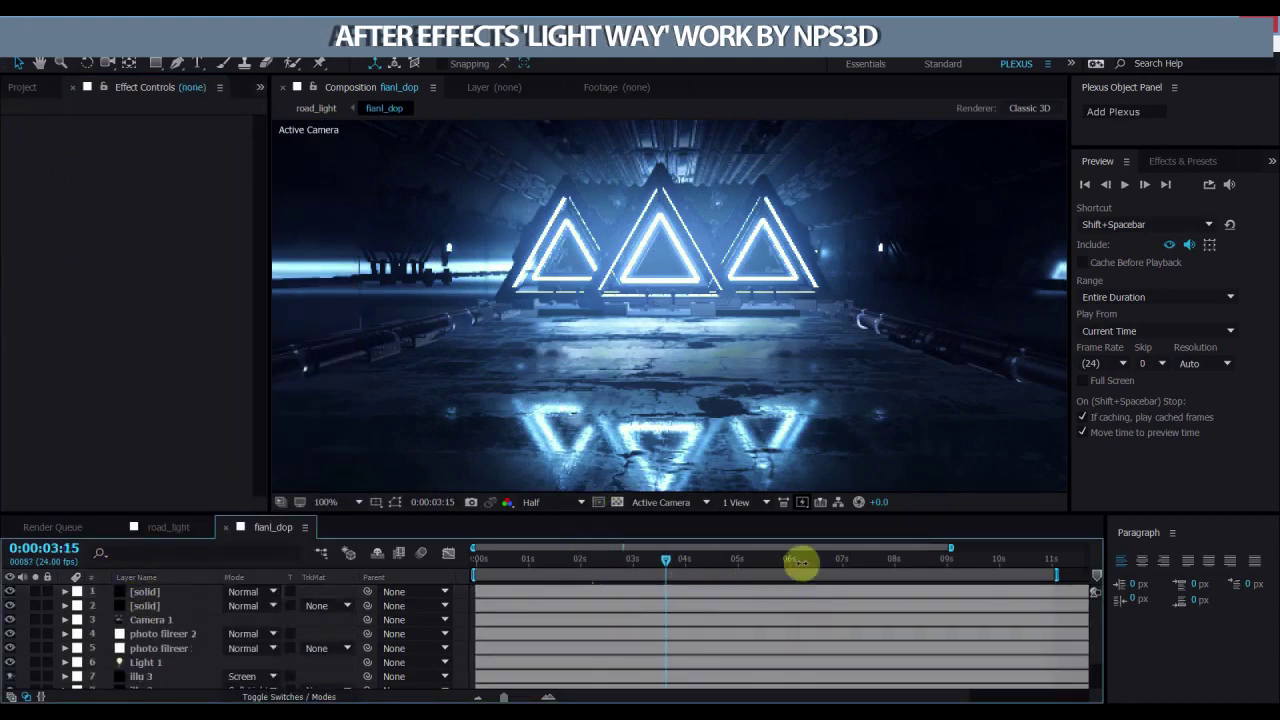
scroll(185, 689, down, 3)
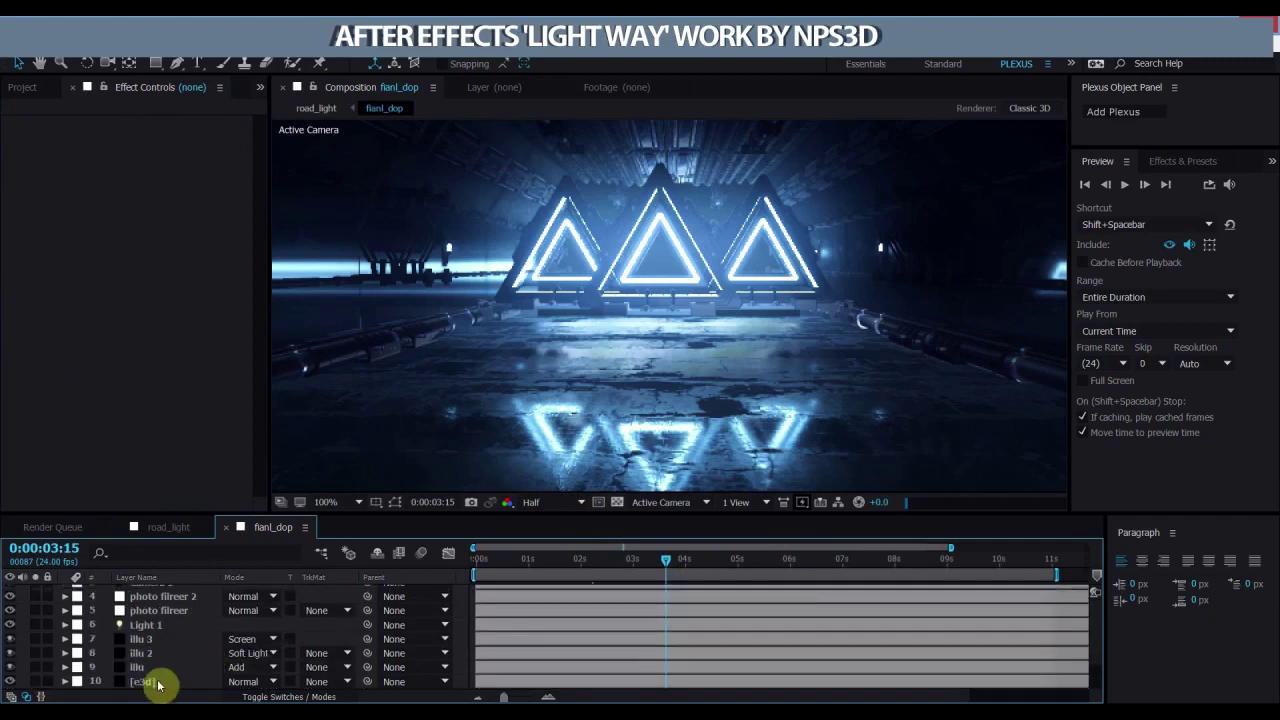
click(160, 681)
scroll(149, 430, down, 5)
scroll(182, 438, down, 5)
scroll(182, 438, down, 3)
scroll(185, 432, down, 5)
scroll(190, 436, down, 5)
click(182, 220)
click(175, 251)
Step: Check the frames at 0:00:04:18, 0:00:07:03 and 0:00:08:12
click(725, 562)
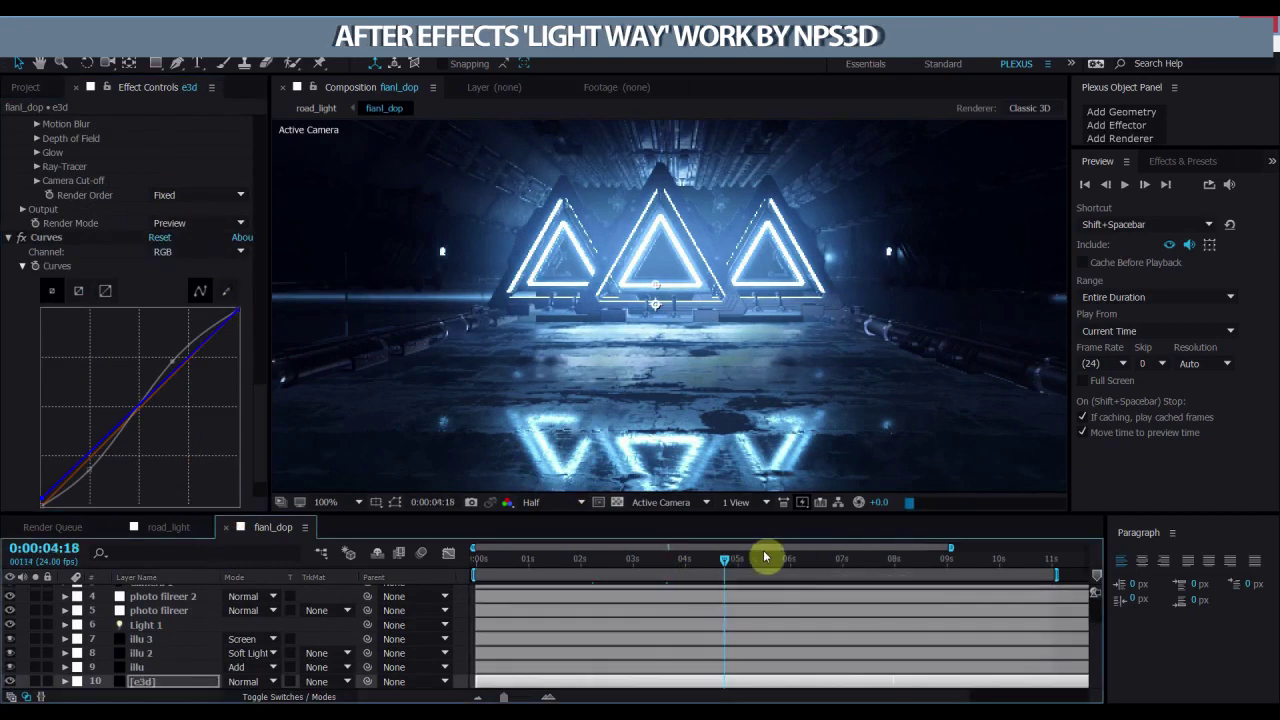
click(848, 561)
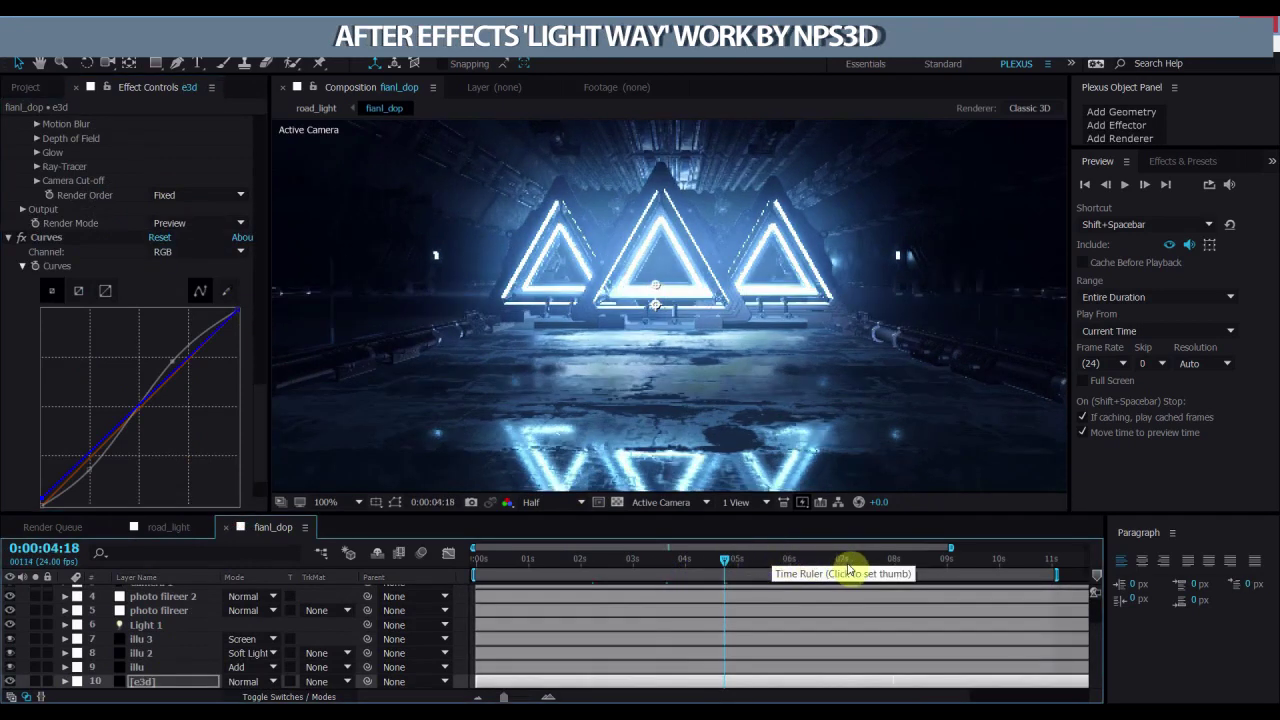
click(921, 560)
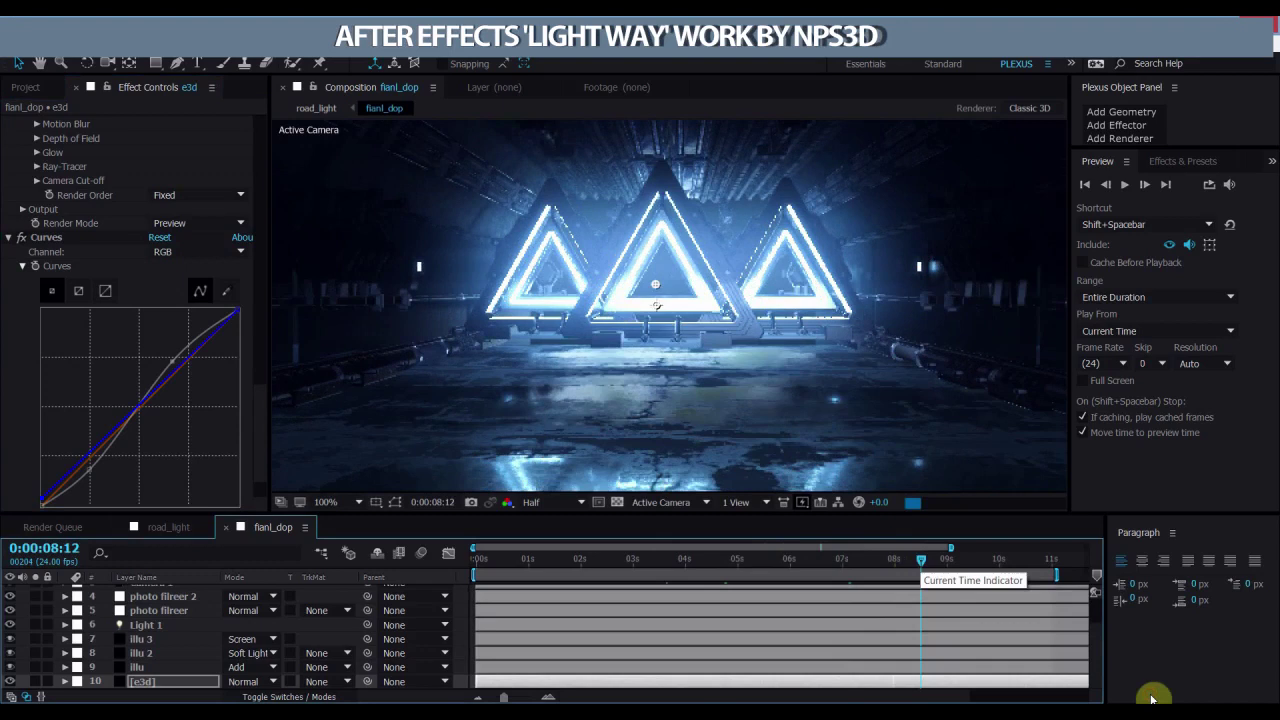